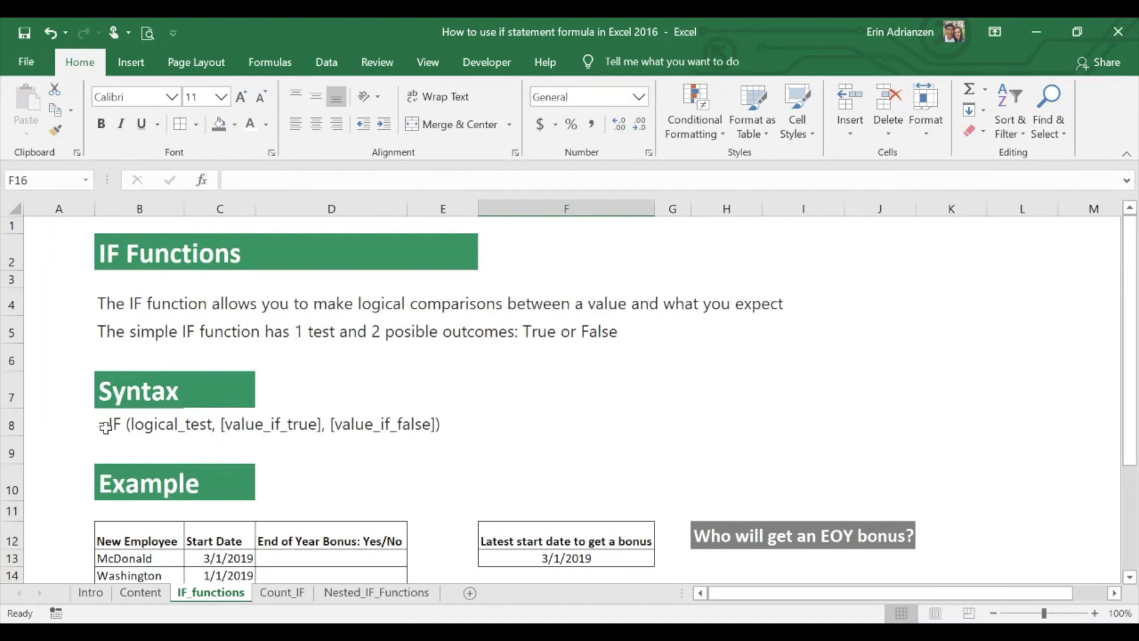
Step: Examine the IF syntax in B8, the employee table in B12:D24, the latest bonus start date and the bonus question
left_click(105, 426)
scroll(254, 374, "down", 1)
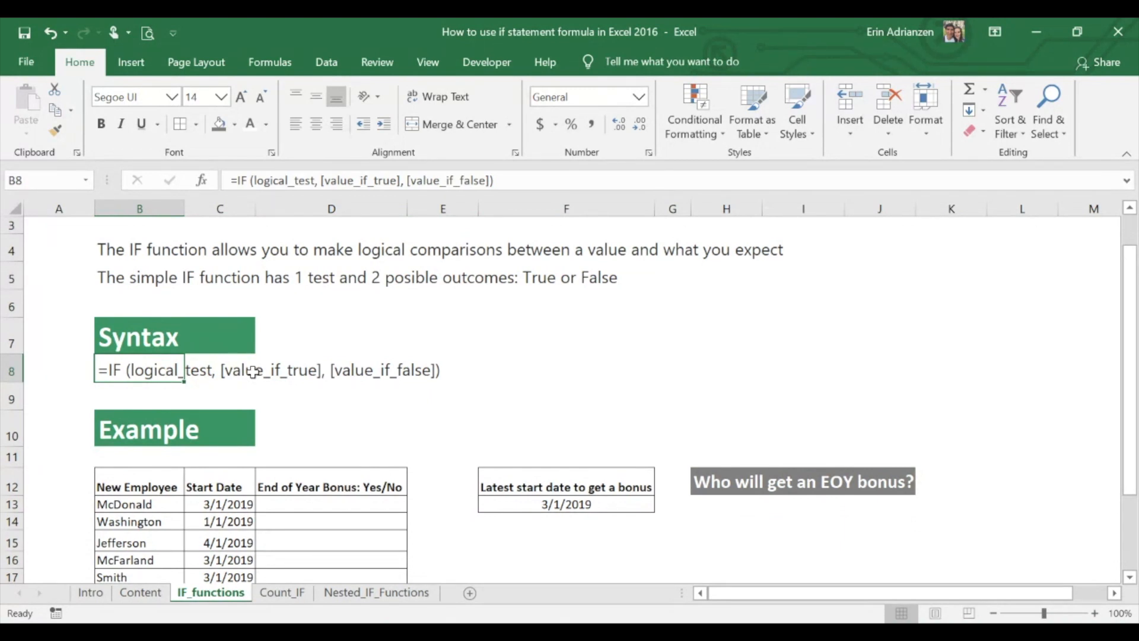
scroll(314, 428, "down", 1)
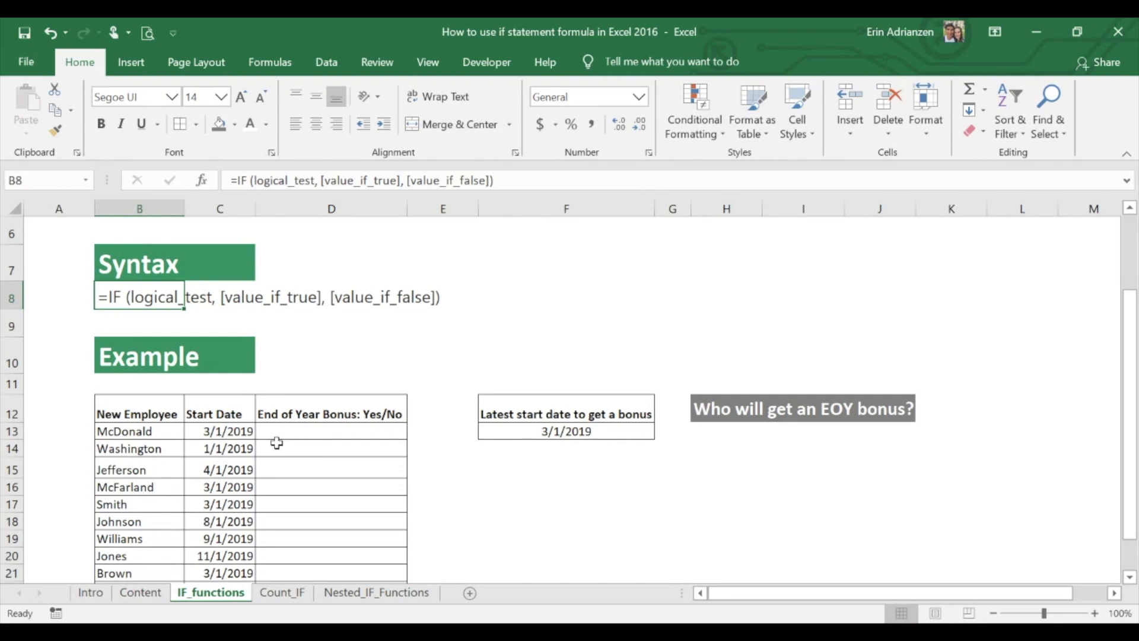
scroll(276, 442, "down", 1)
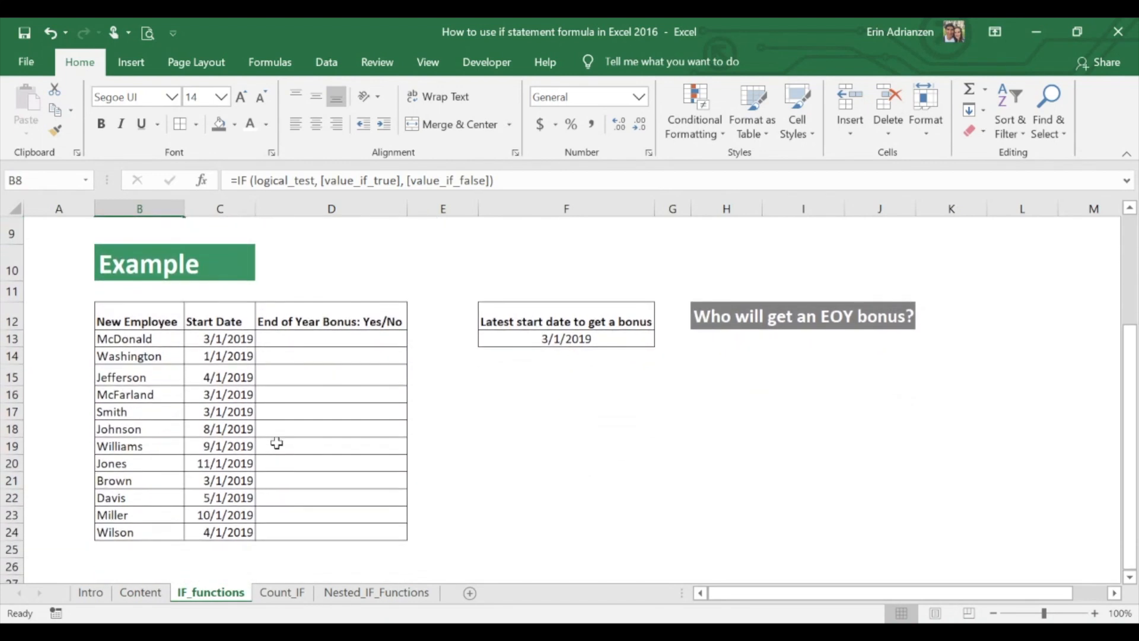
left_click_drag(160, 324, 326, 541)
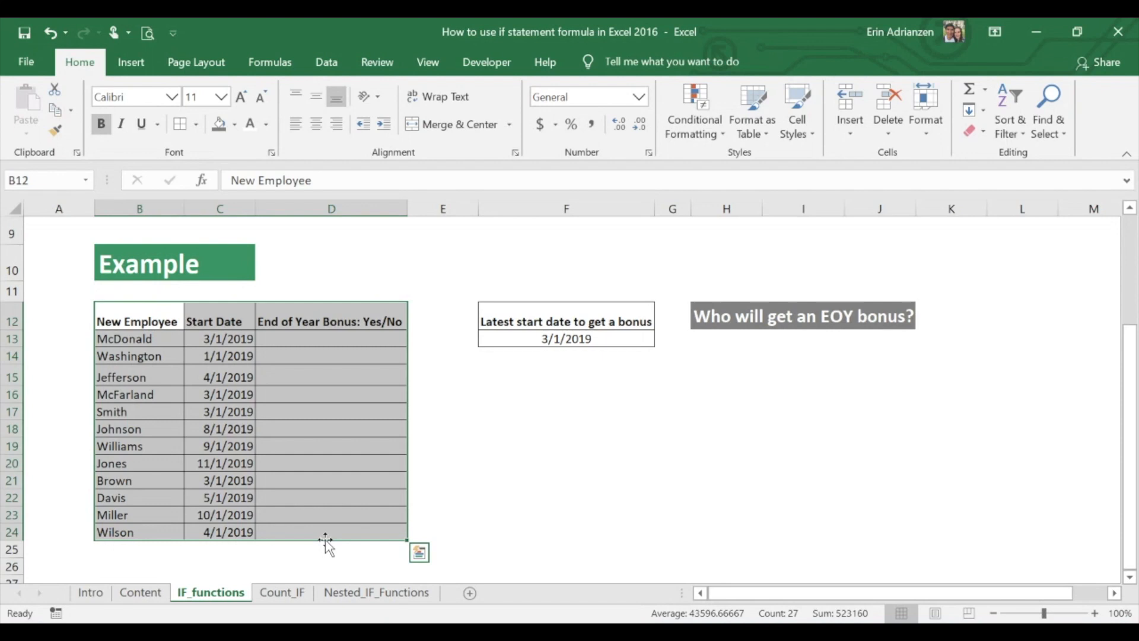
left_click(373, 363)
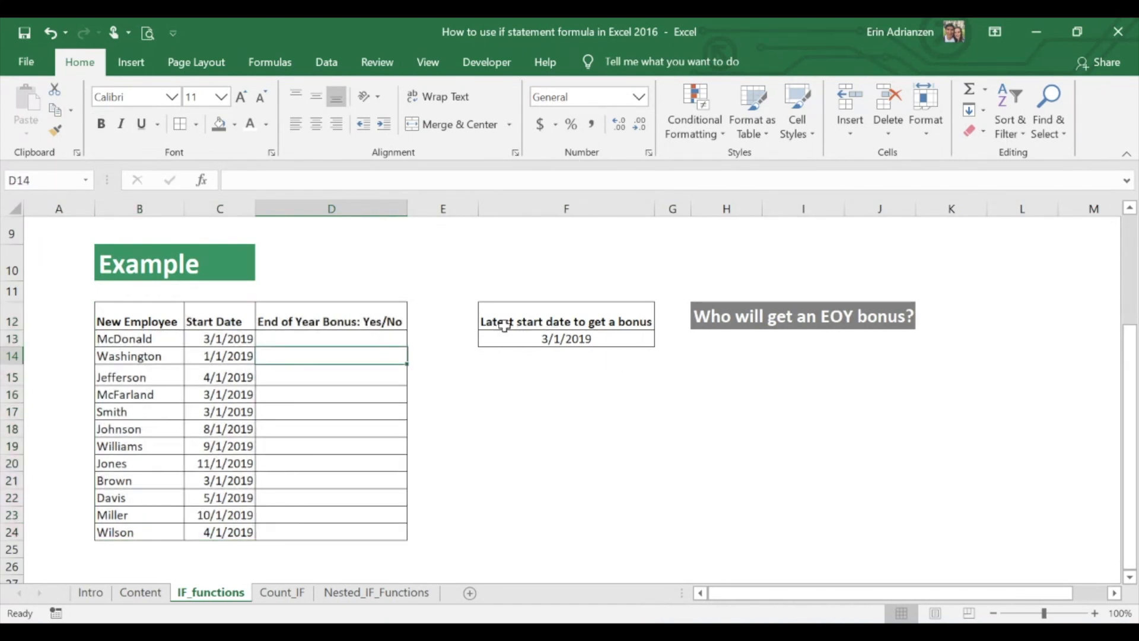
left_click(514, 320)
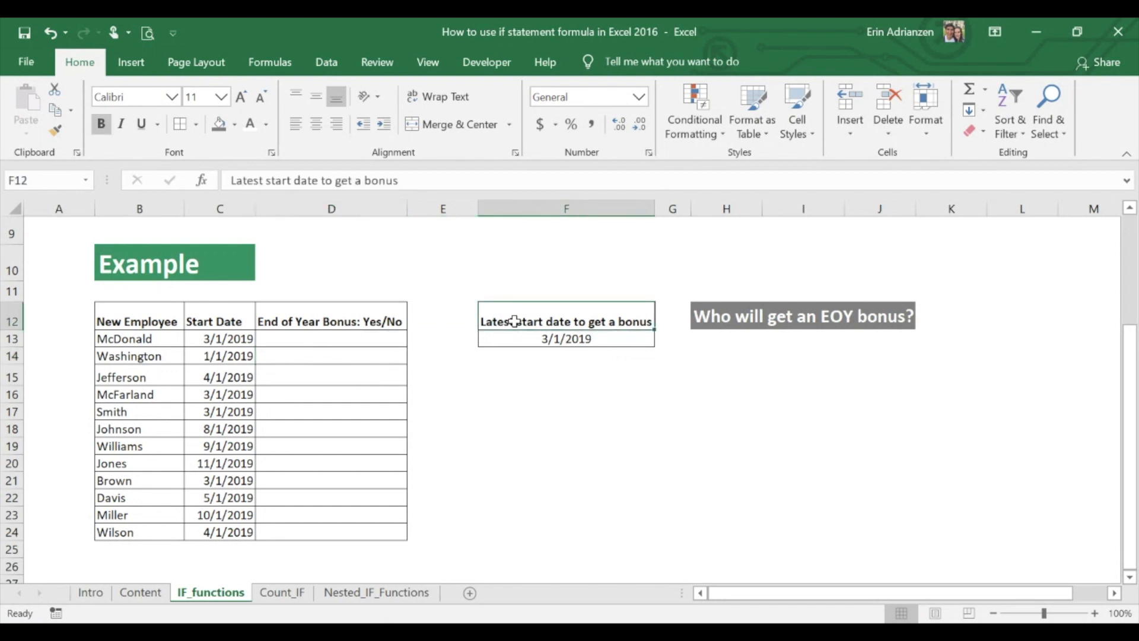
left_click(718, 319)
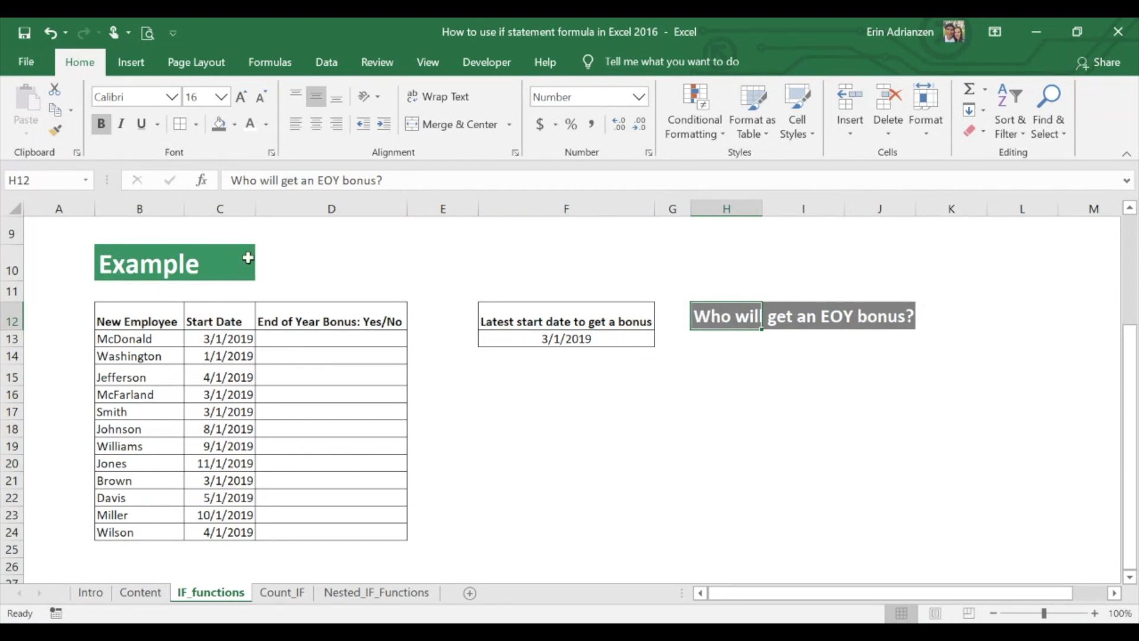
Step: Enter the formula =IF(C13<=$F$13,"Yes","No") in D13 for the first employee's End of Year Bonus
left_click(329, 341)
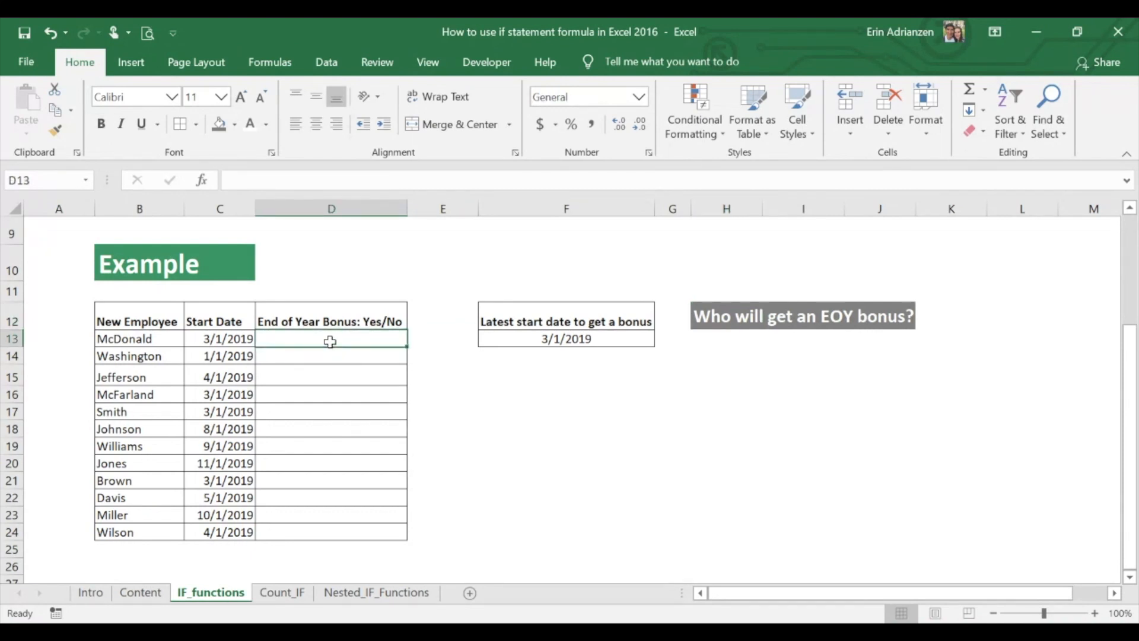
type("=")
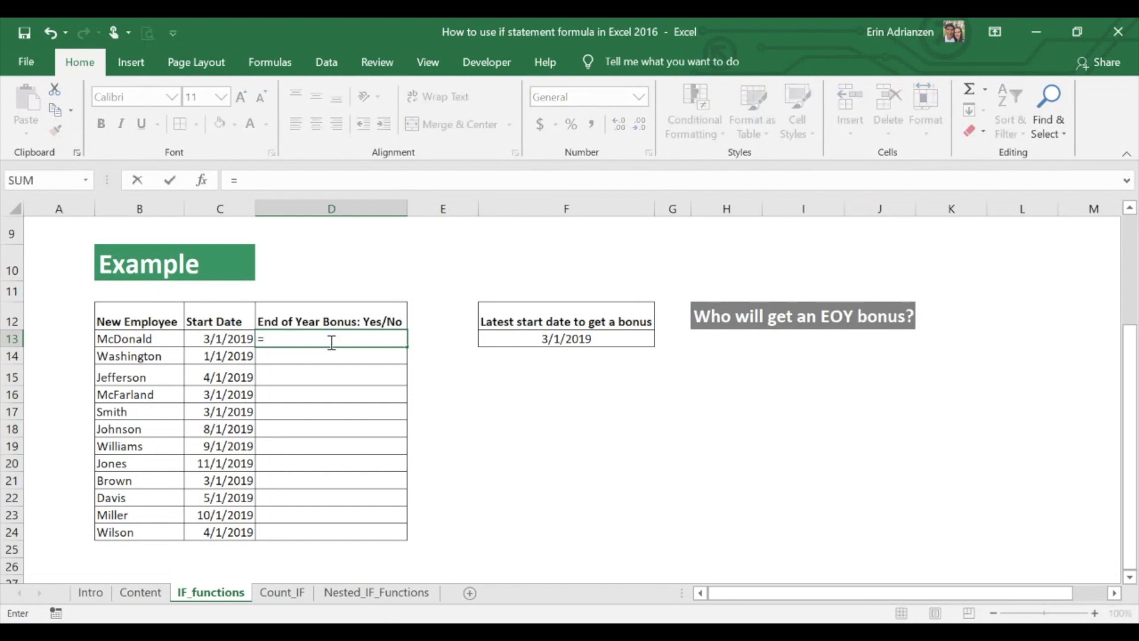
type("if")
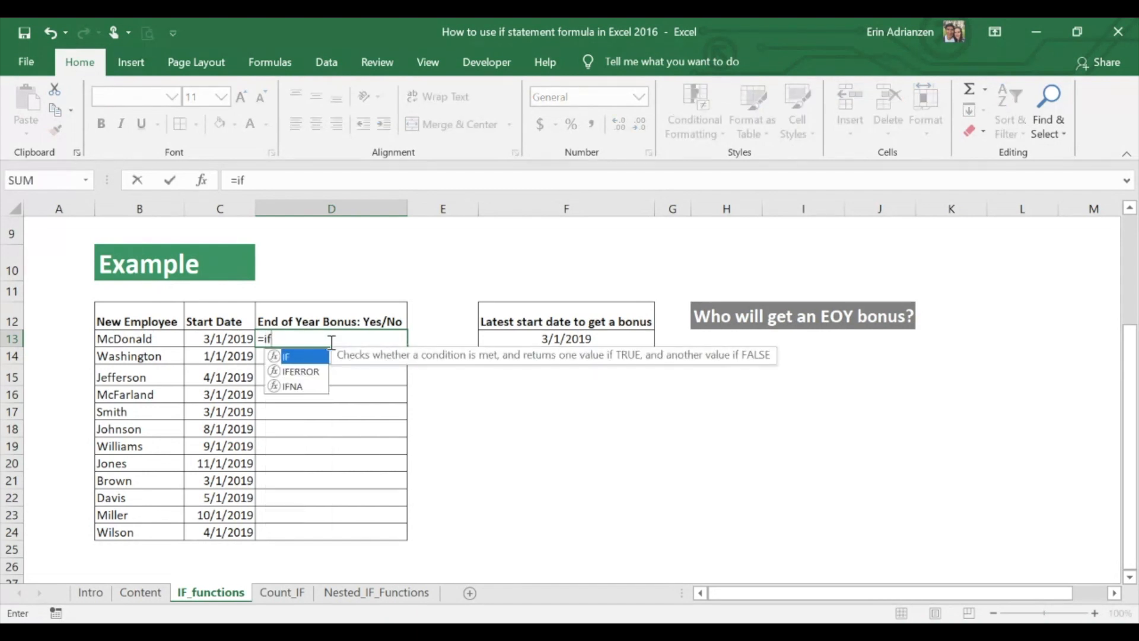
type("(")
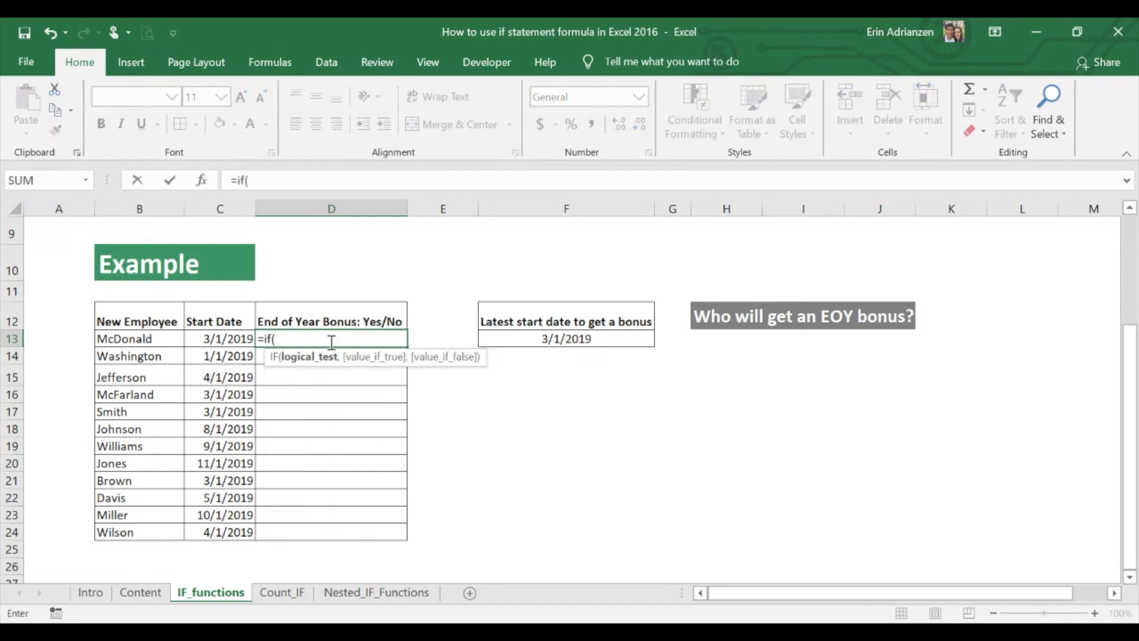
left_click(231, 347)
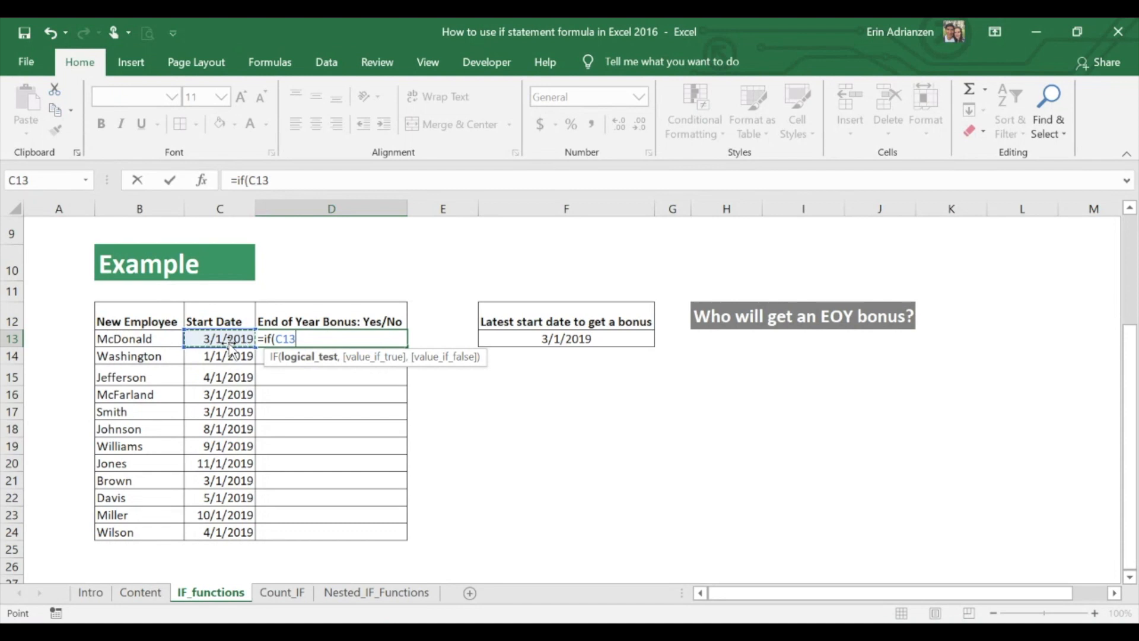
type("<=")
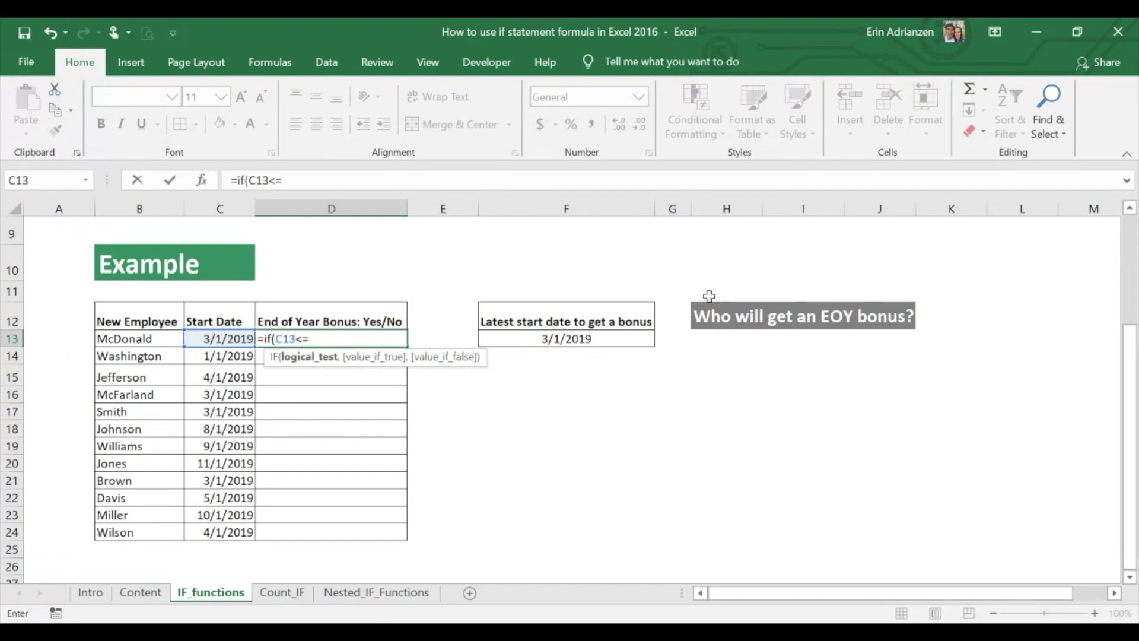
left_click(547, 343)
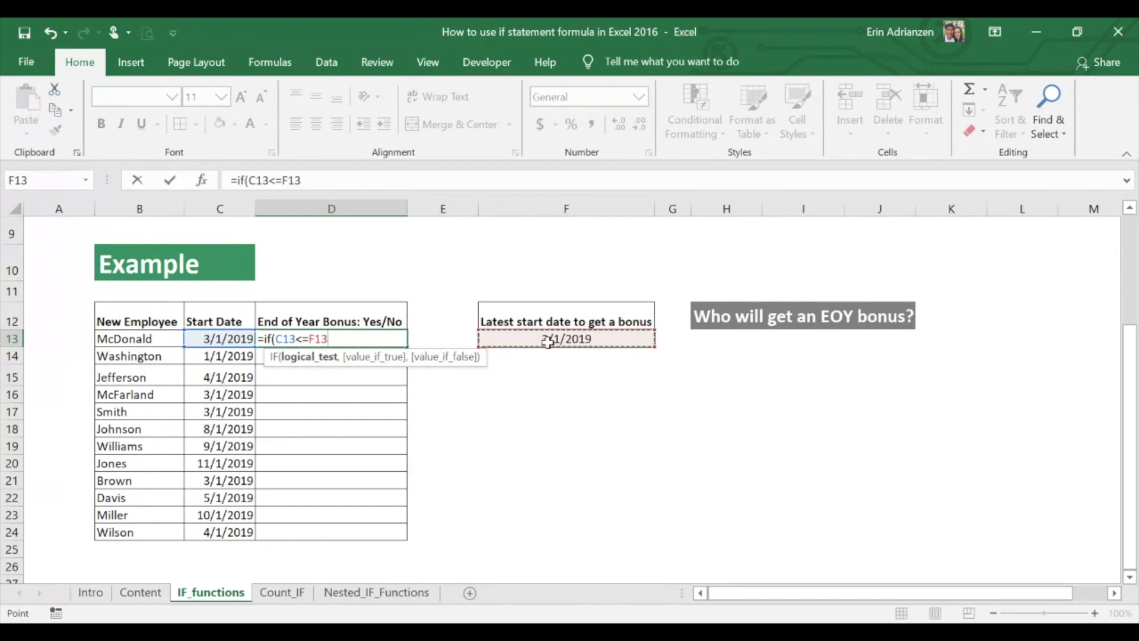
key("F4")
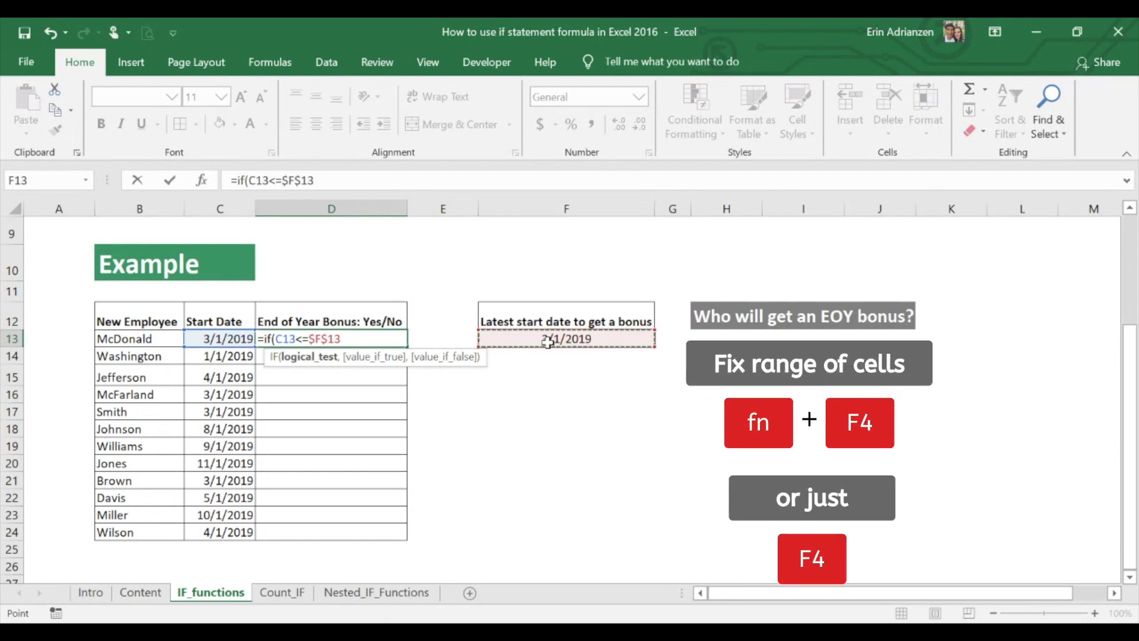
type(",")
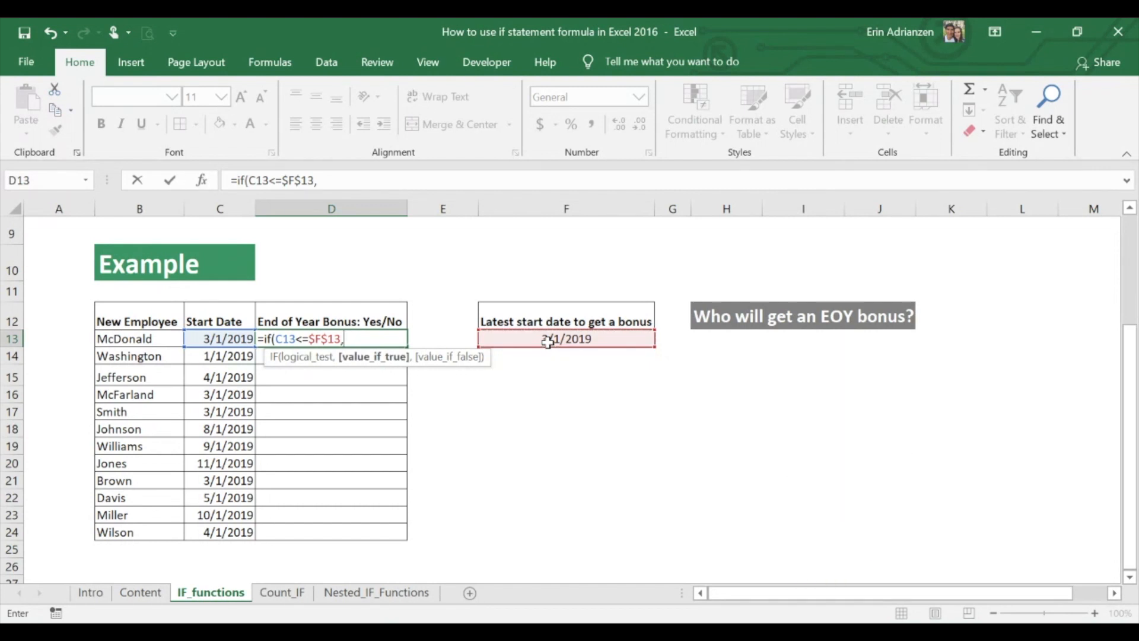
type("\"Yes\",")
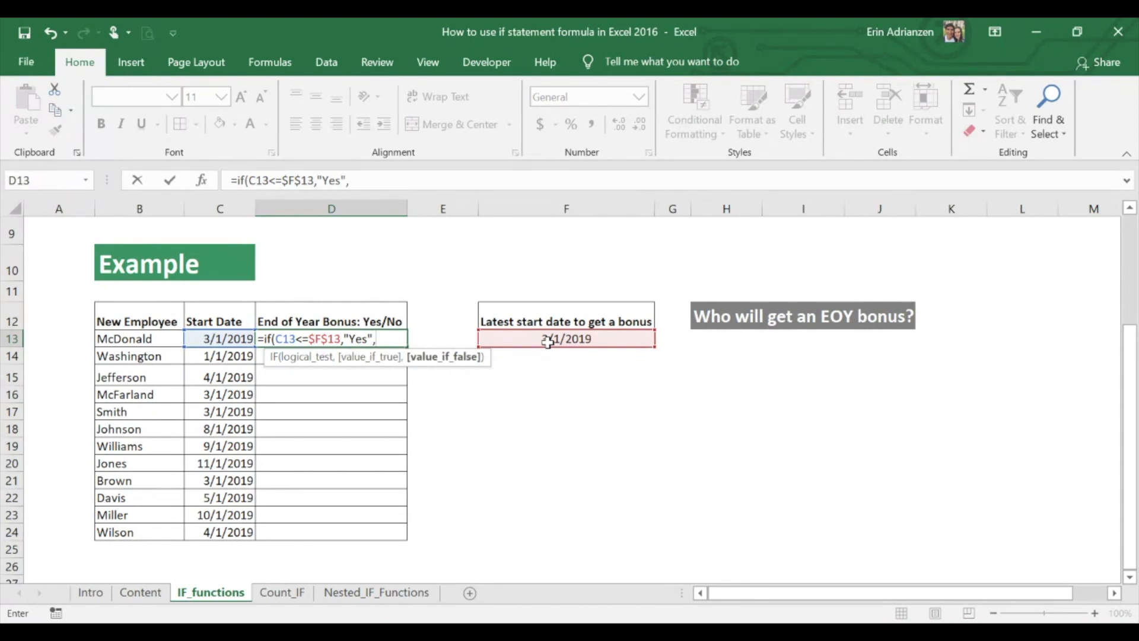
type("\"No\")")
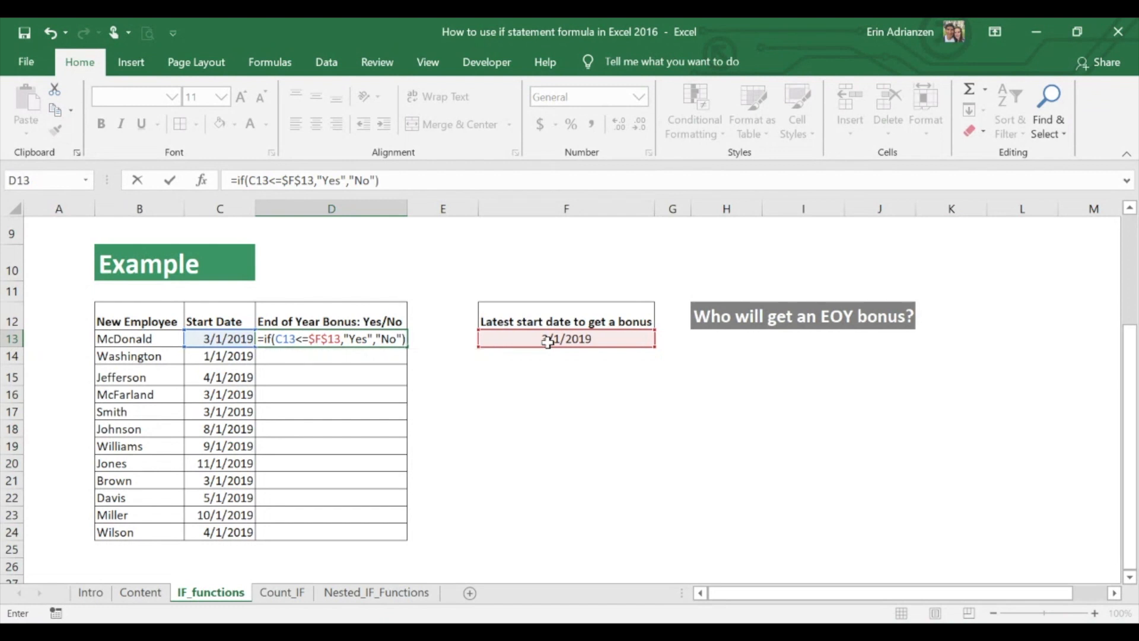
key("Return")
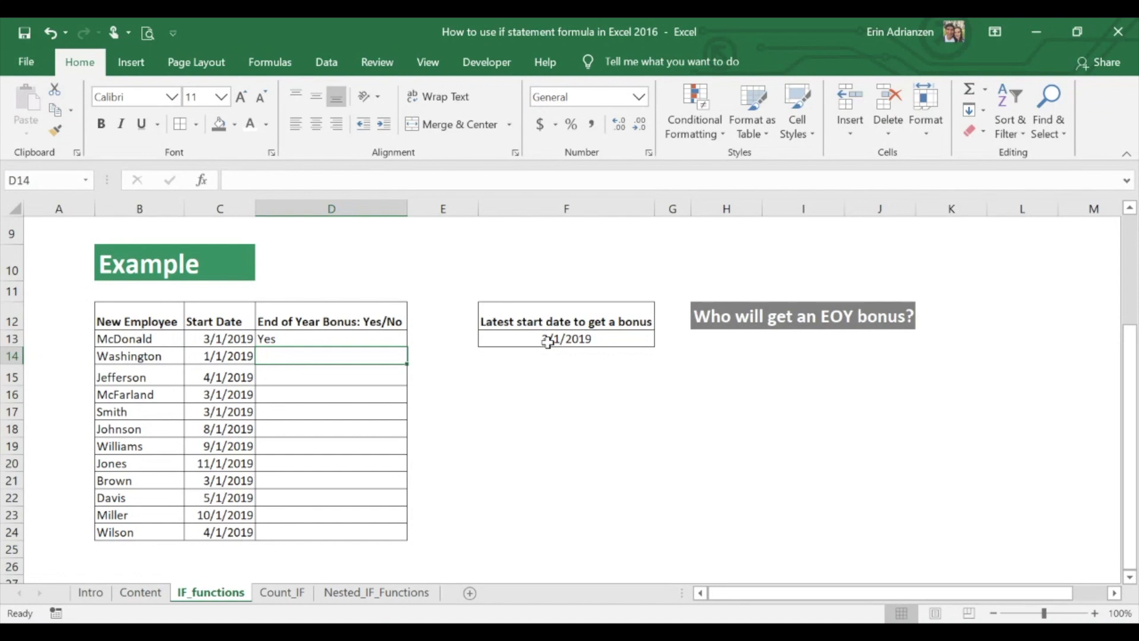
Step: Fill the bonus formula from D13 down the column to D24
left_click(388, 341)
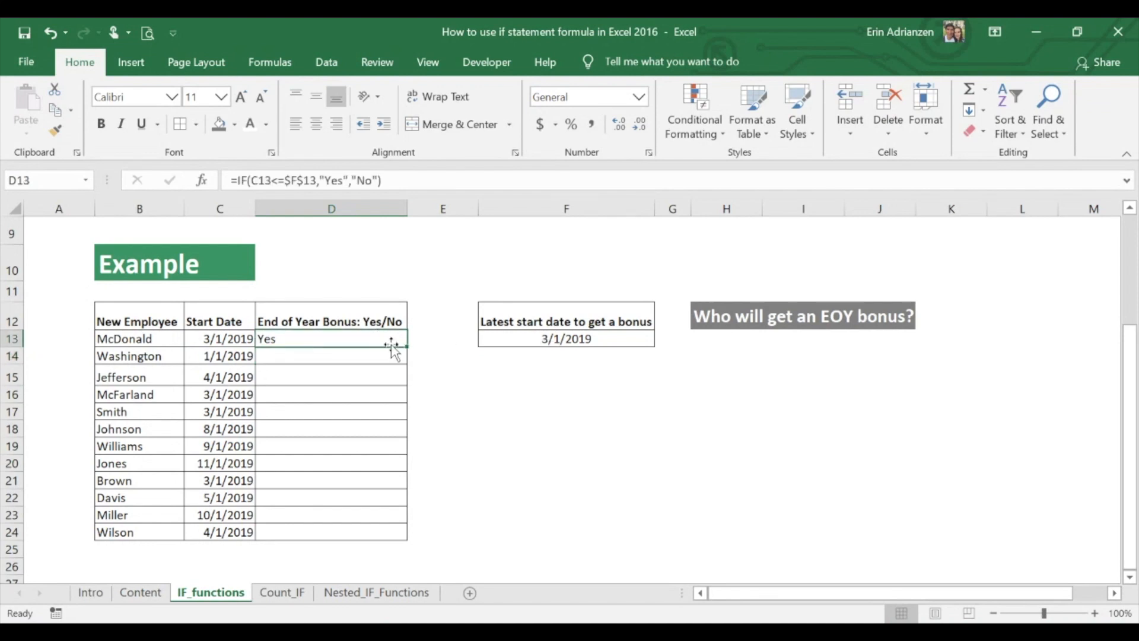
left_click_drag(406, 348, 406, 348)
double_click(407, 348)
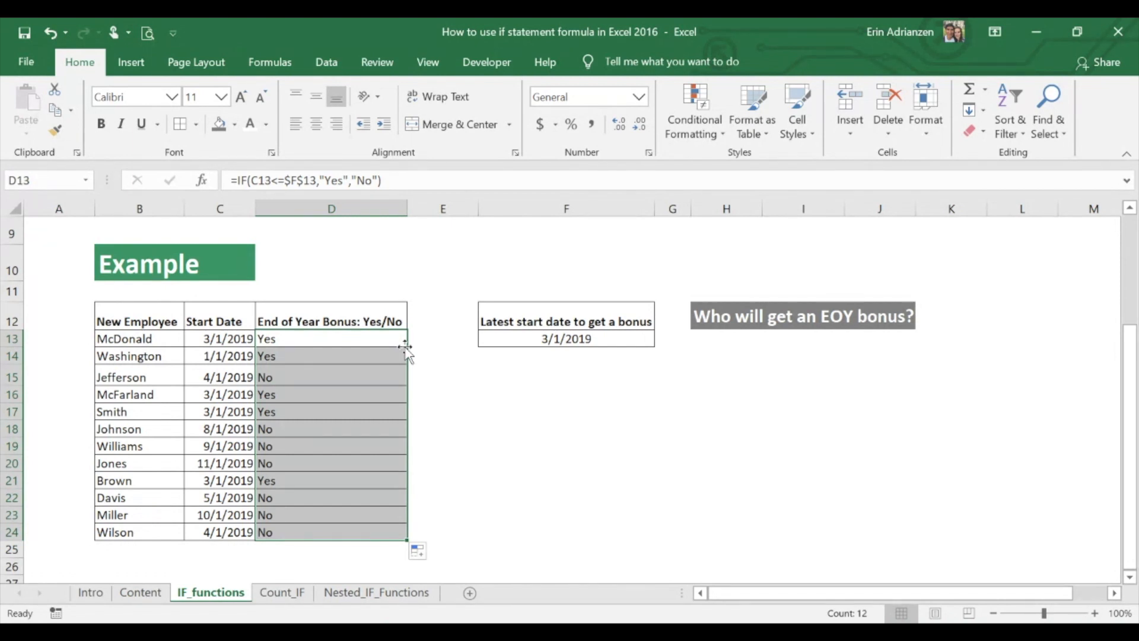
Step: Add filters to the employee table's headers and filter End of Year Bonus to show only Yes
left_click(346, 311)
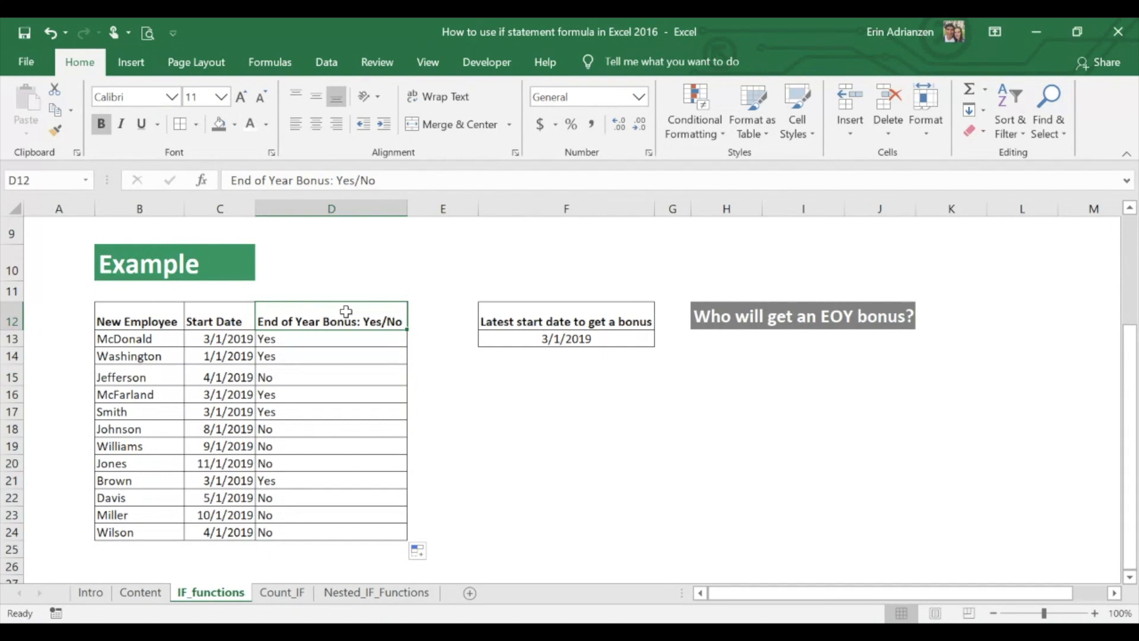
key("ctrl+shift+l")
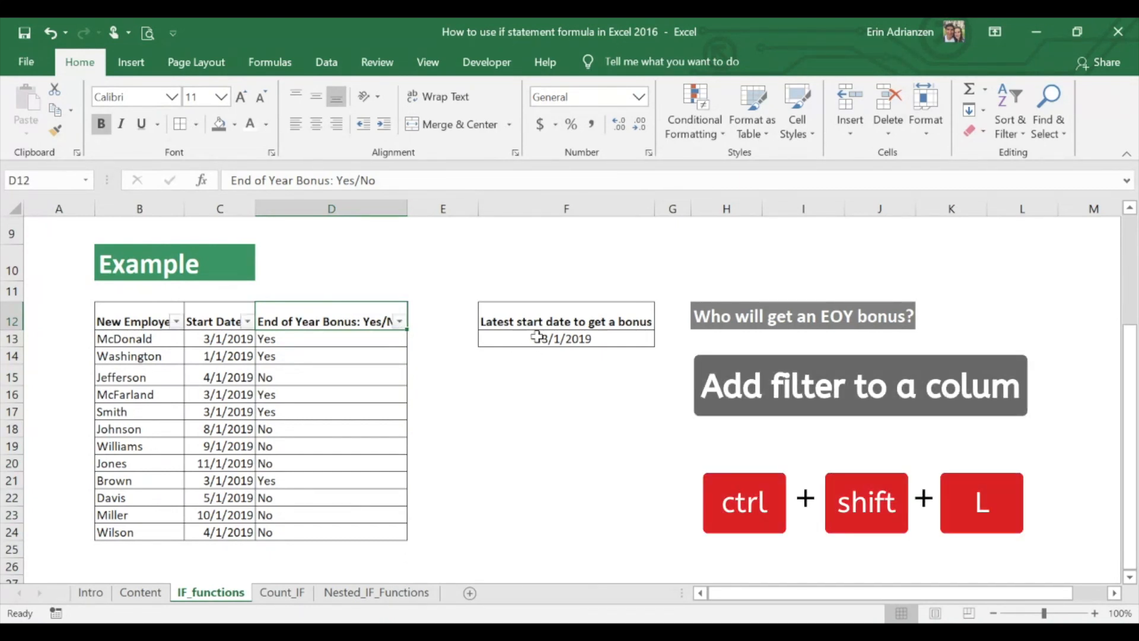
left_click(401, 322)
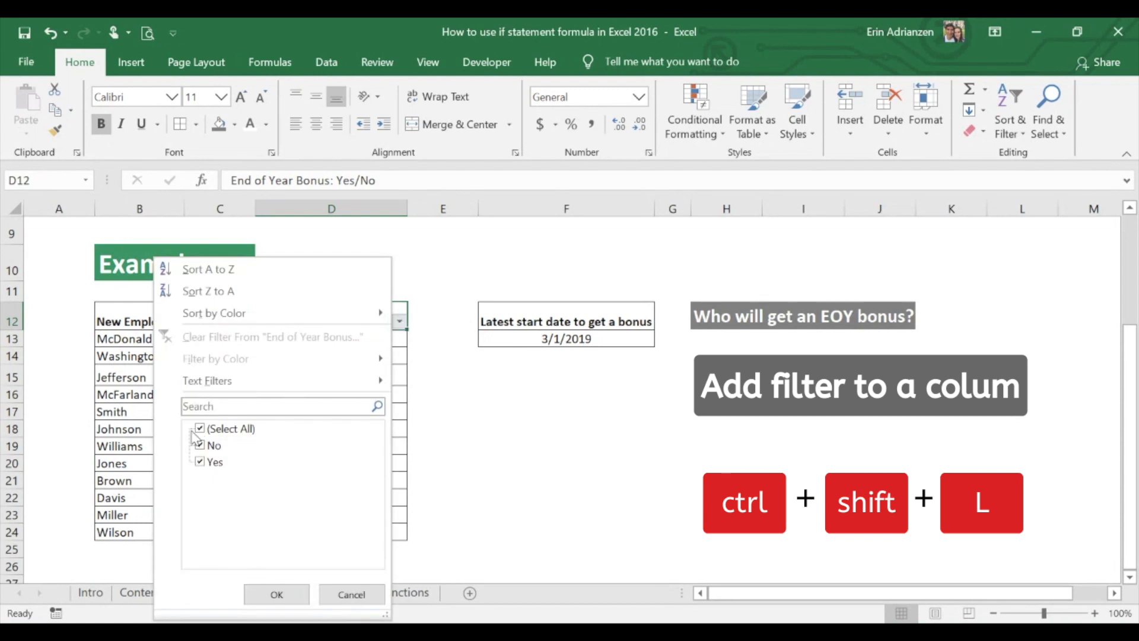
left_click(200, 431)
left_click(200, 462)
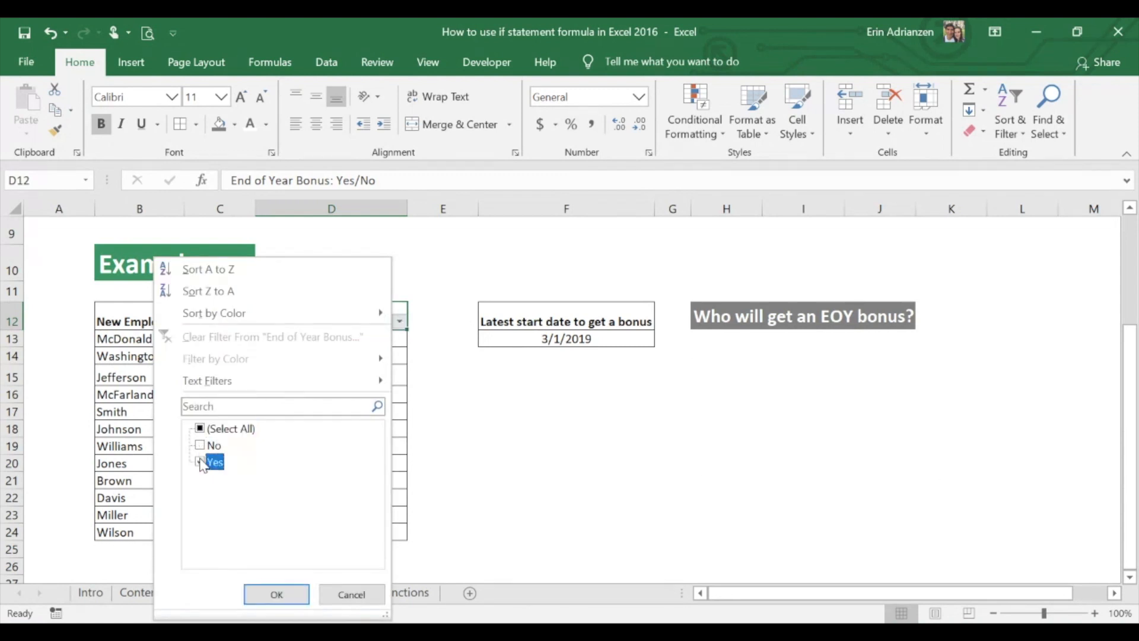
left_click(288, 592)
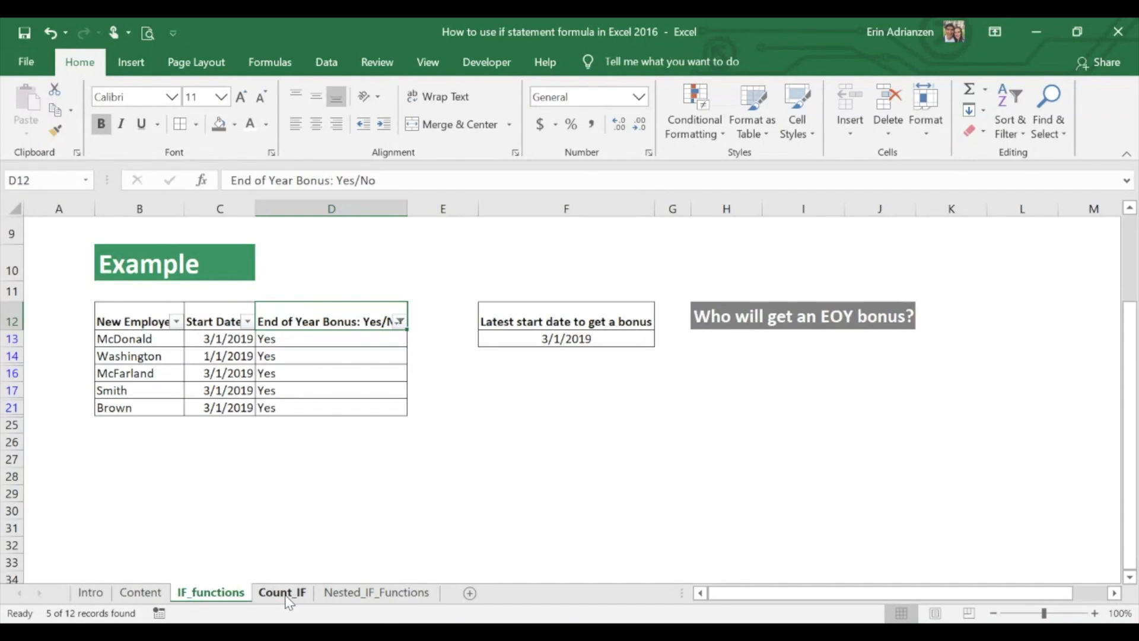
Step: Open the Count_IF sheet and review the COUNTIF syntax, the tourist table in B17:D29 and its Travel Expense values
left_click(282, 592)
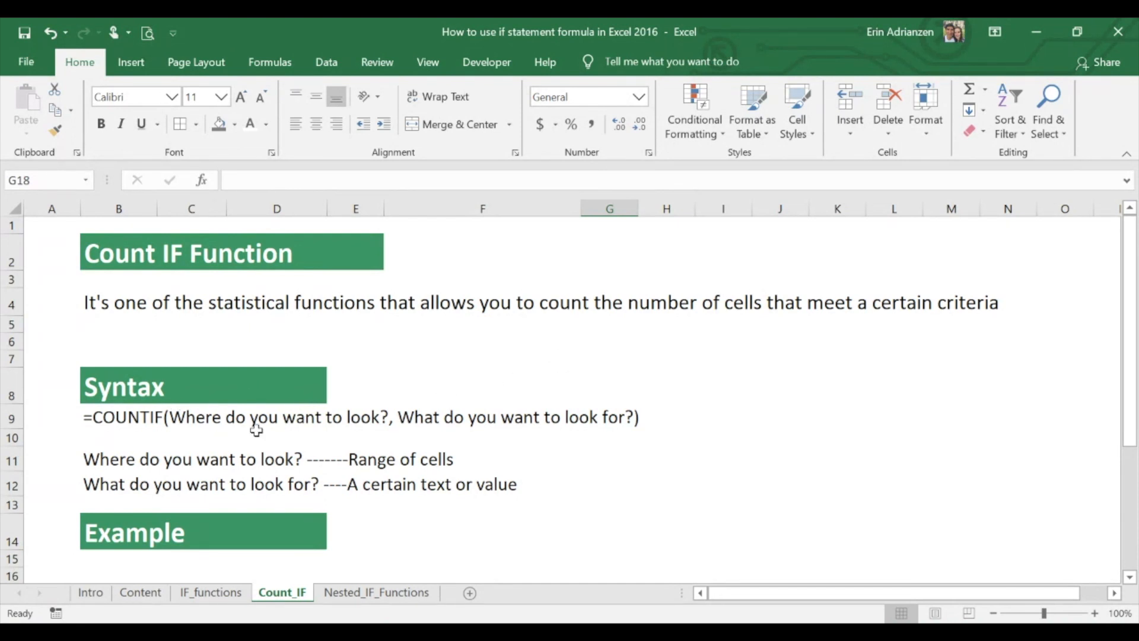
scroll(272, 430, "down", 2)
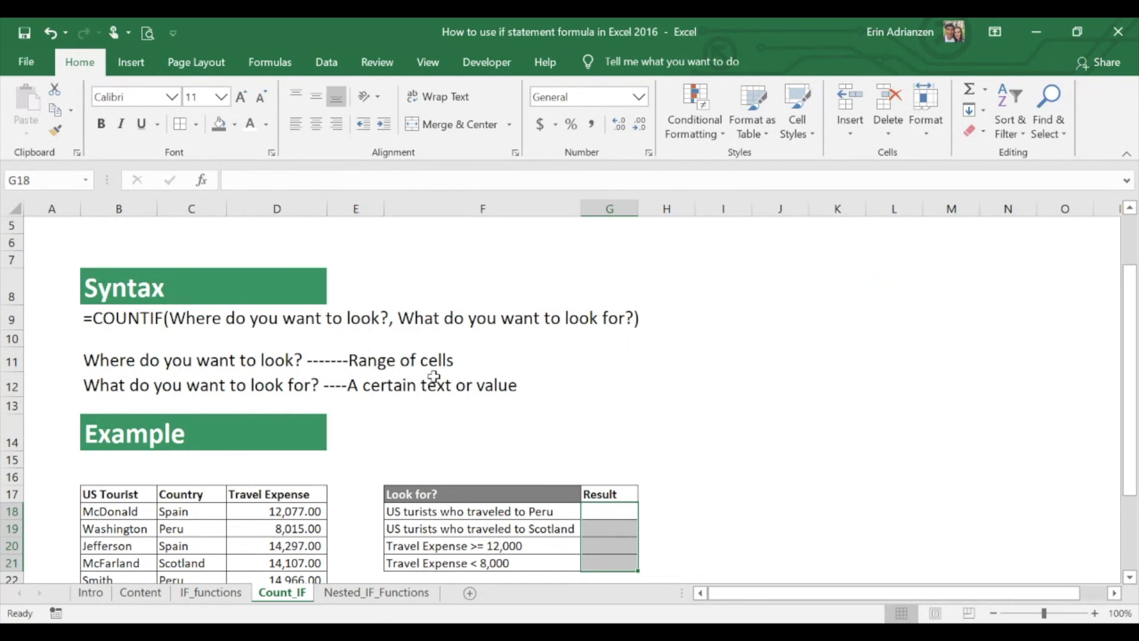
scroll(472, 375, "down", 1)
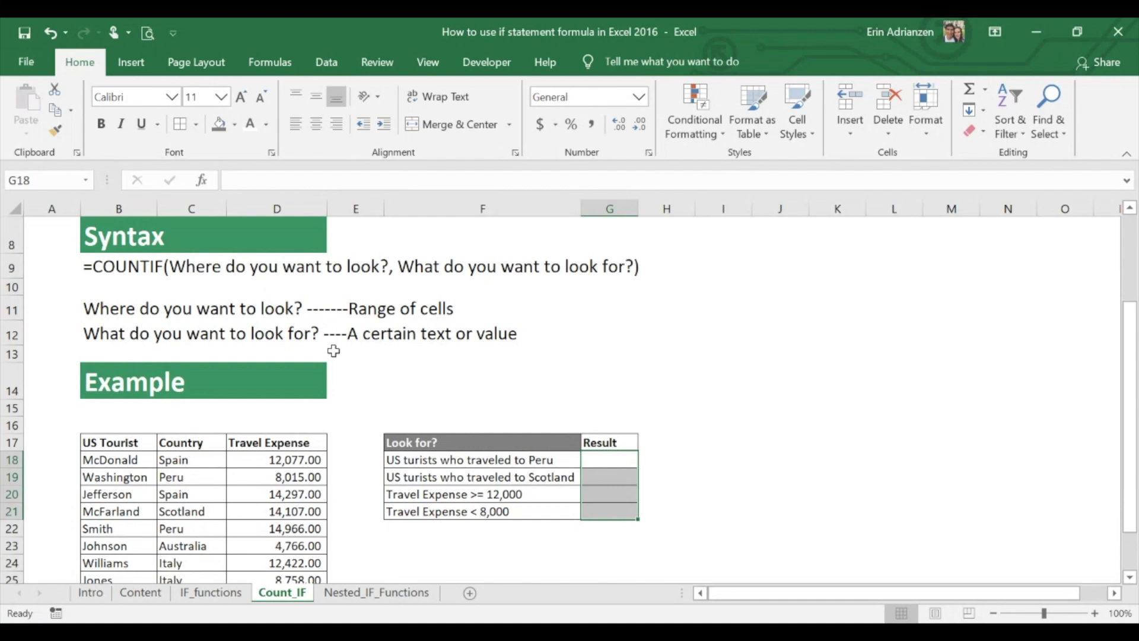
scroll(537, 388, "down", 2)
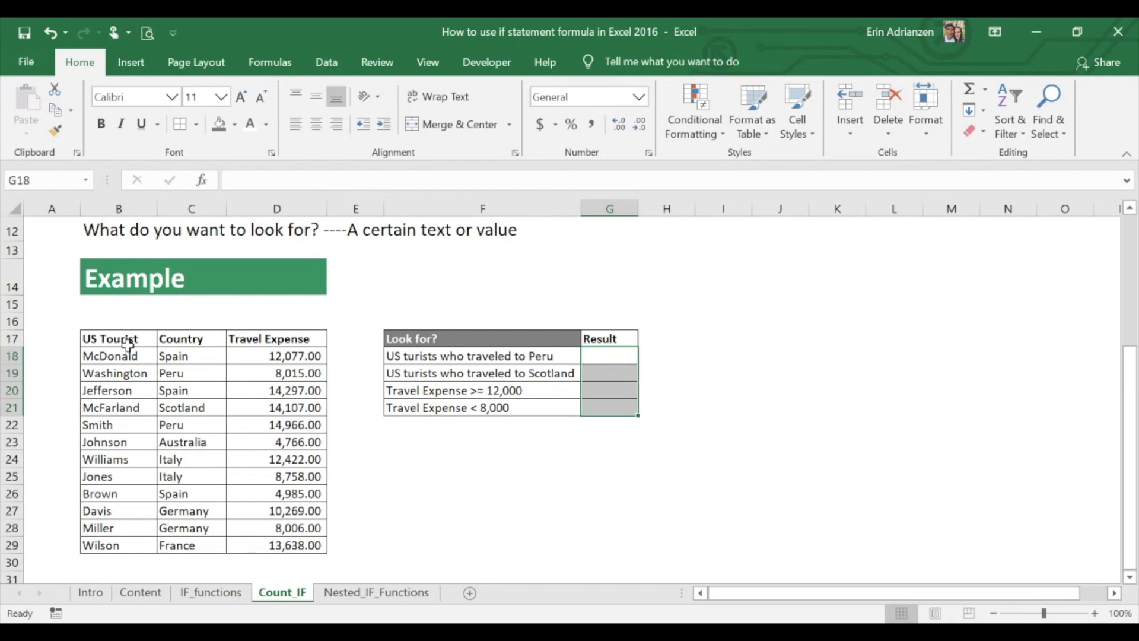
left_click_drag(135, 345, 261, 540)
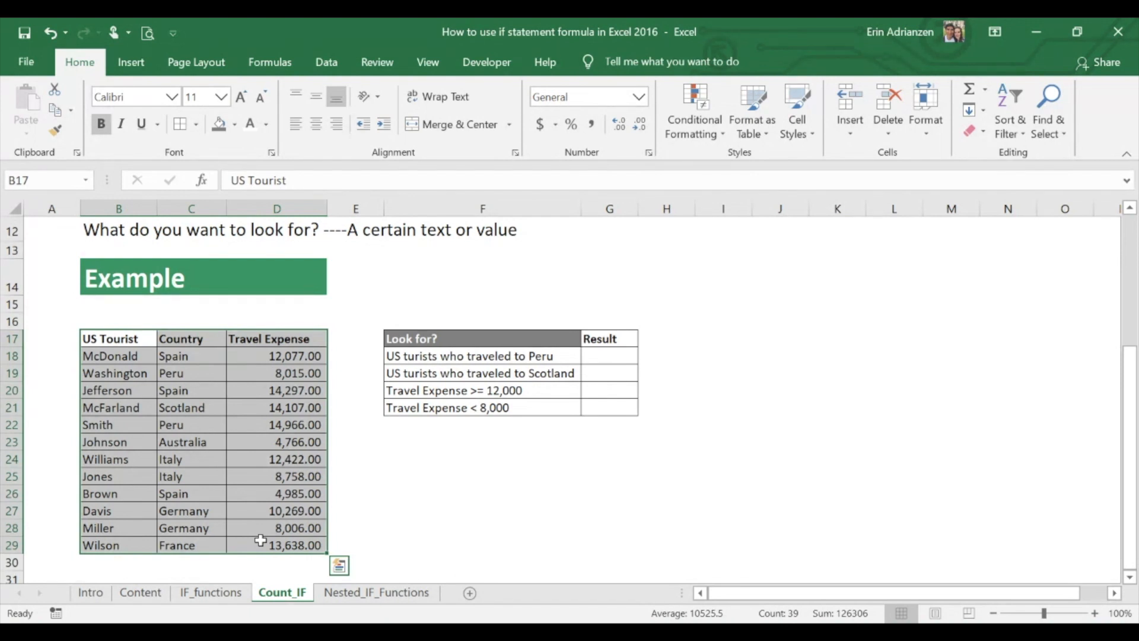
left_click_drag(272, 359, 291, 542)
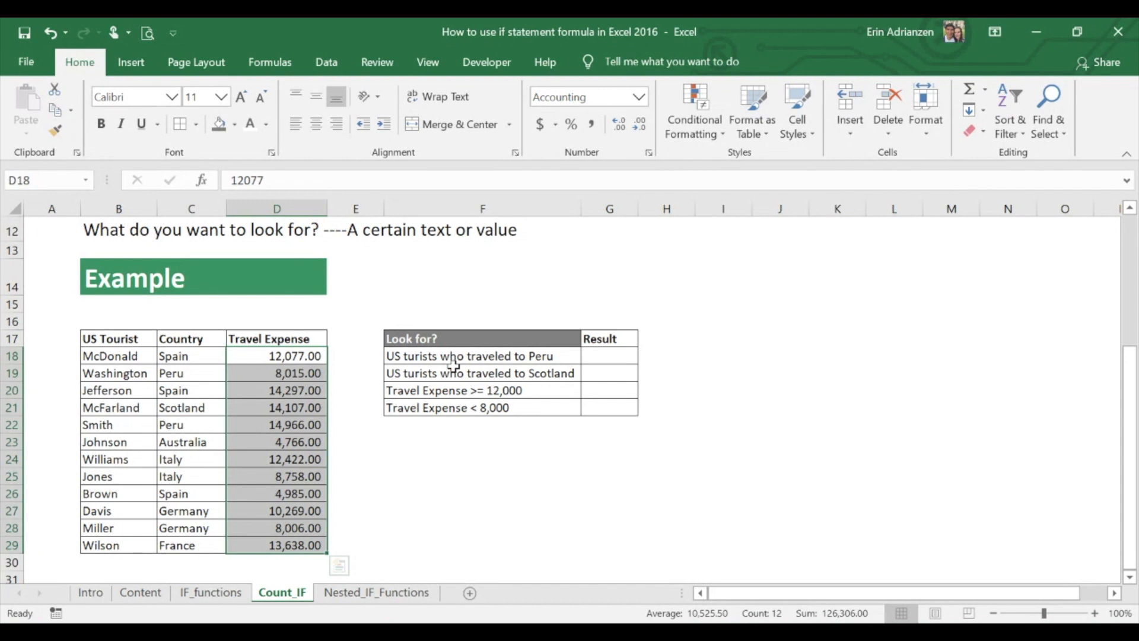
Step: Enter =COUNTIF(C18:C29,"Peru") in G18 to count the US tourists who traveled to Peru
left_click(608, 356)
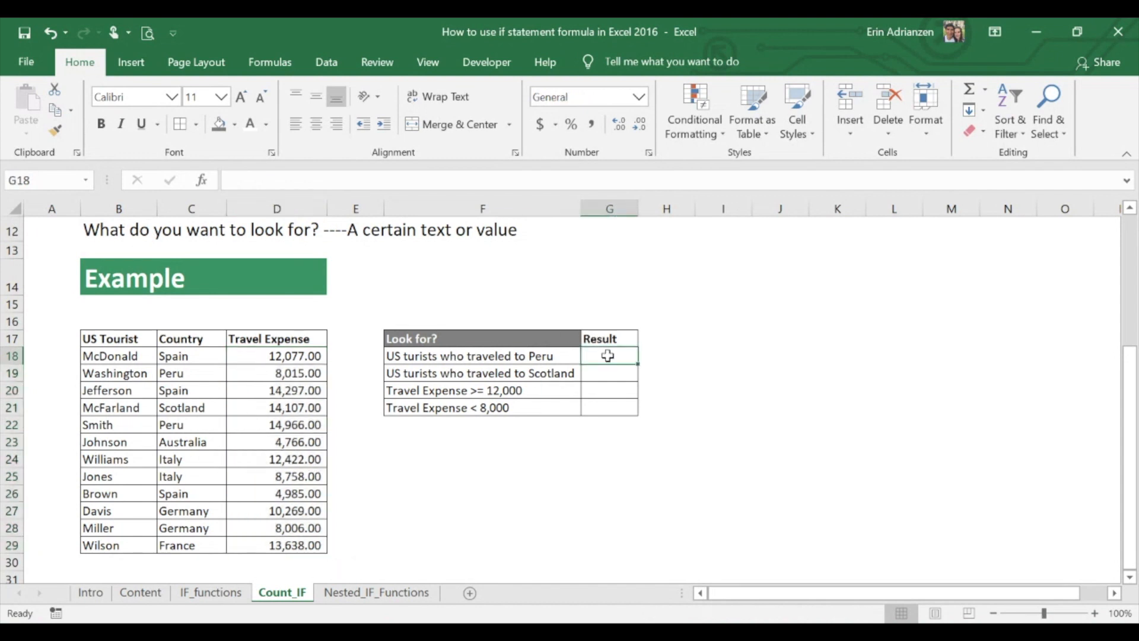
type("=COUNTIF(")
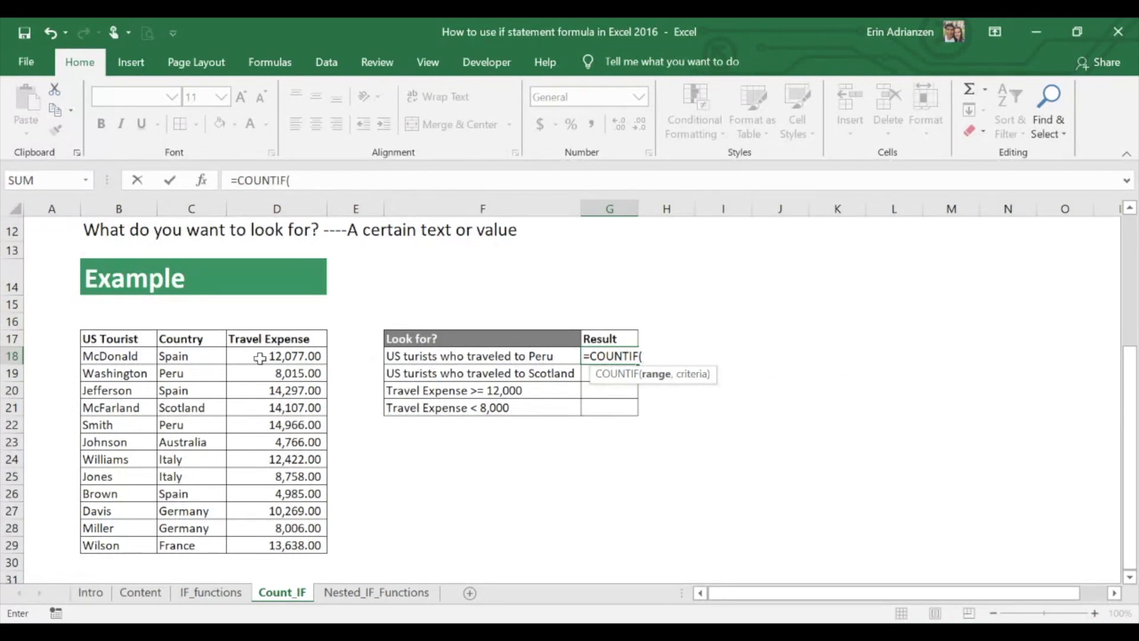
left_click_drag(212, 356, 202, 545)
type(",")
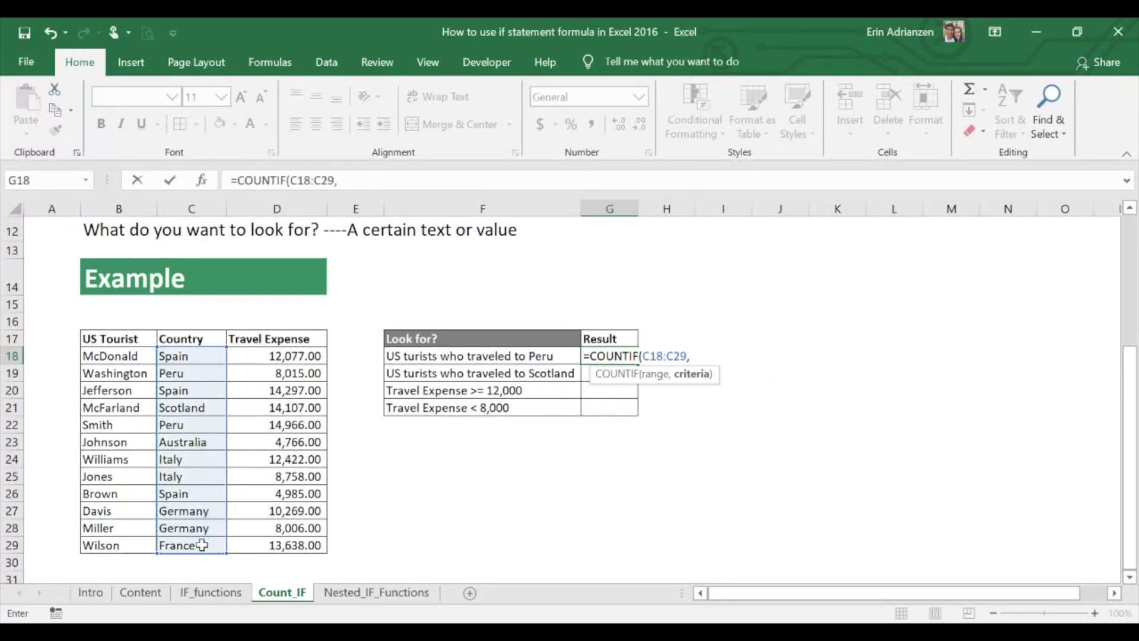
type("\"Peru\")")
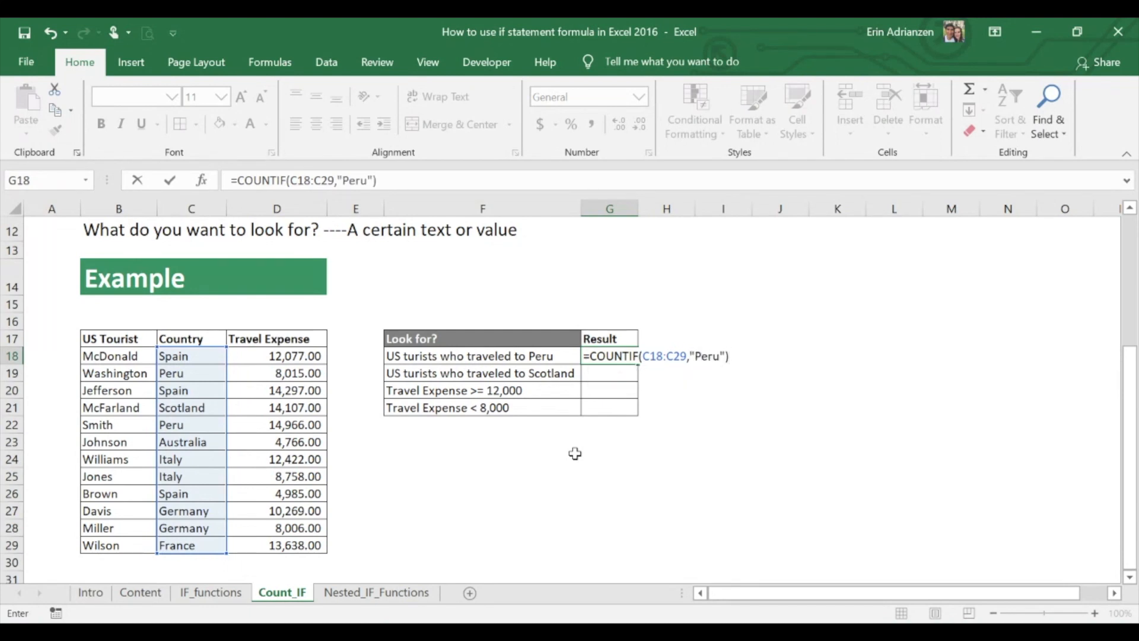
key("Return")
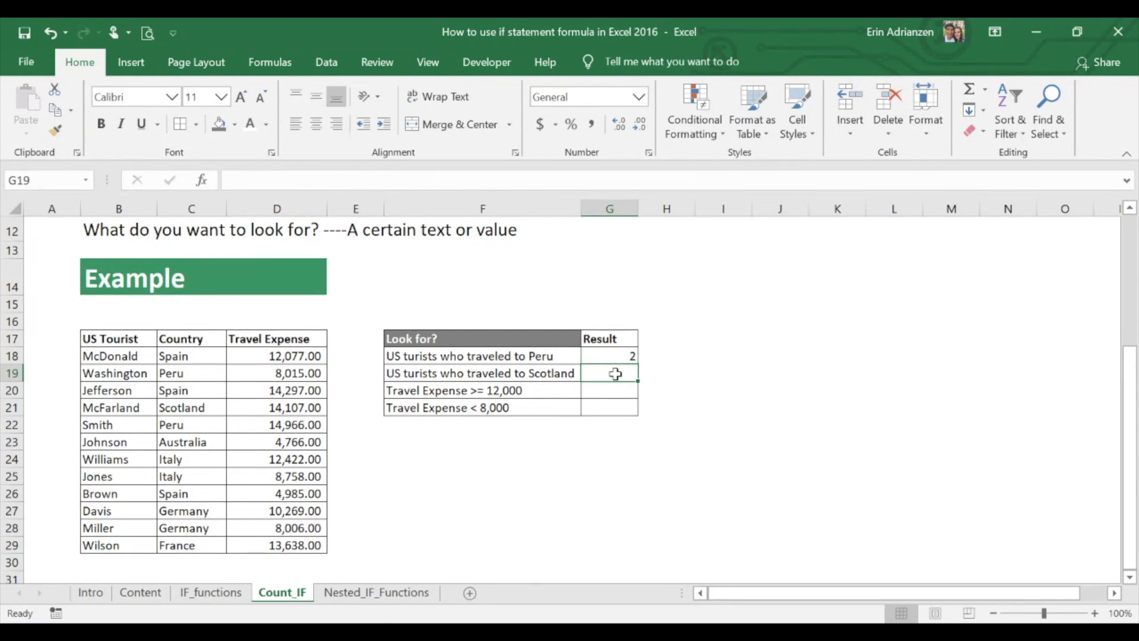
Step: Enter =COUNTIF(C18:C29,"Scotland") in G19 to count the US tourists who traveled to Scotland
type("=countif")
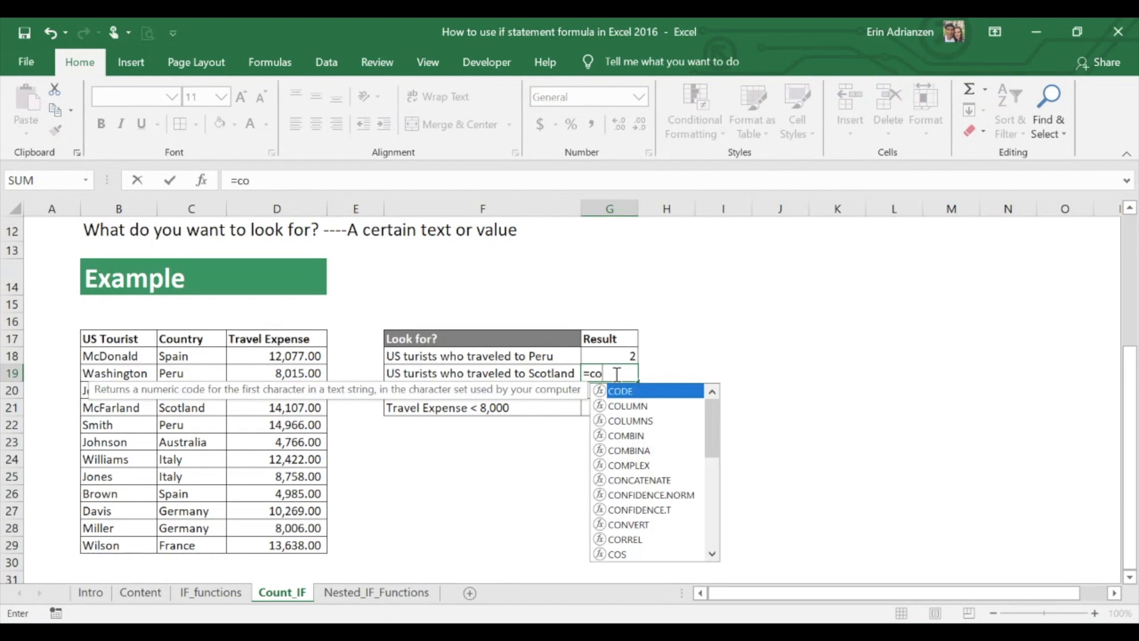
key("Tab")
left_click(204, 356)
left_click_drag(198, 376, 202, 541)
type(",")
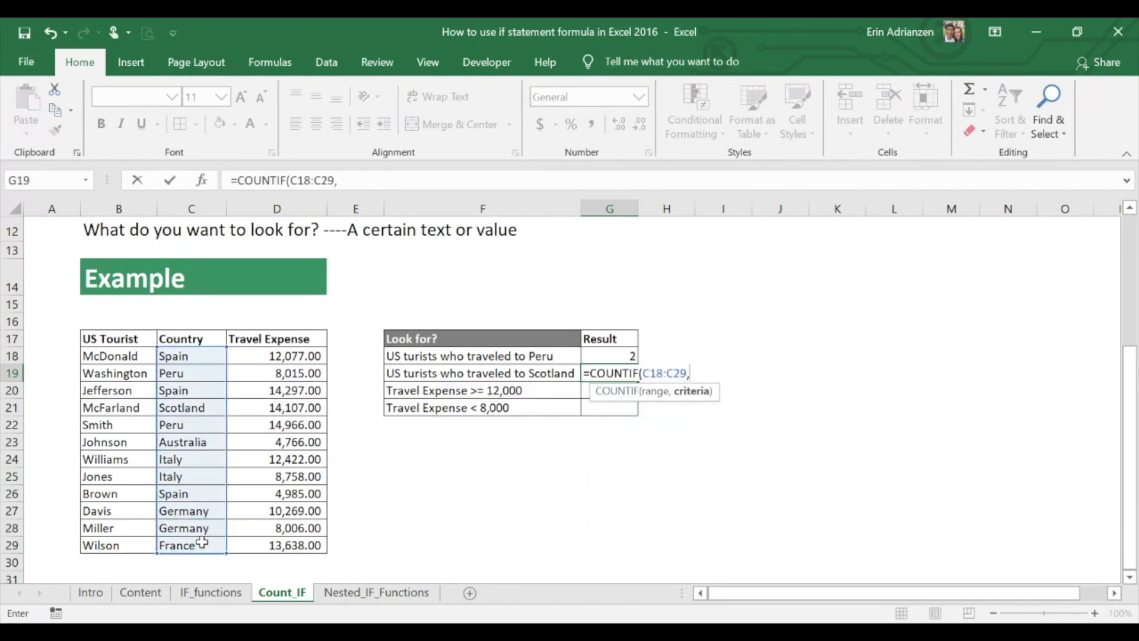
type("\"Scotland\"")
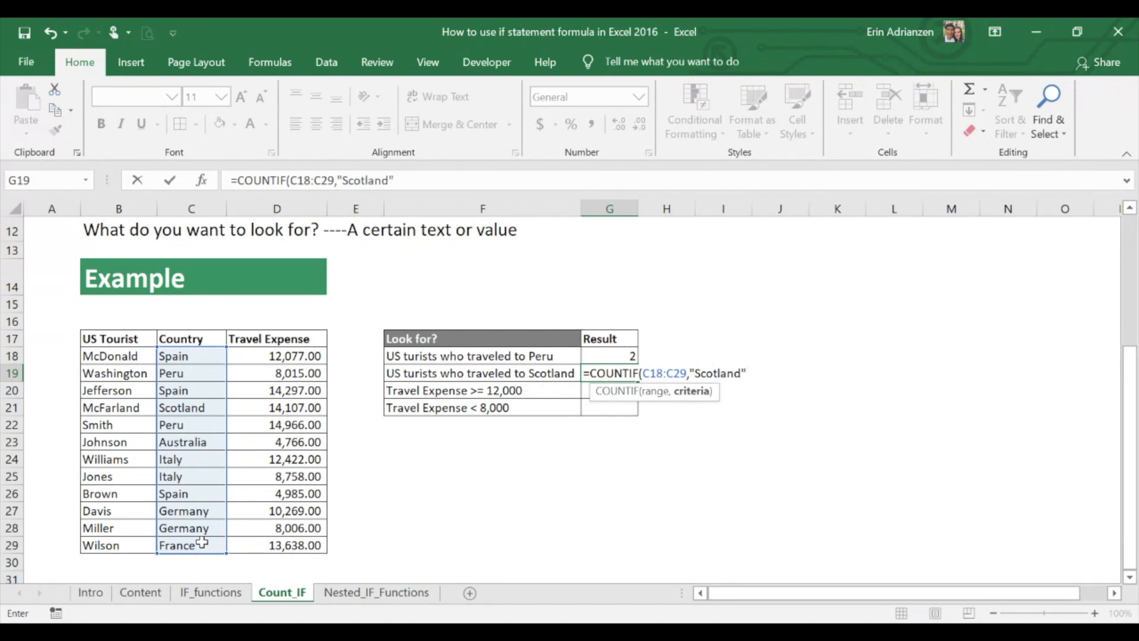
type(")")
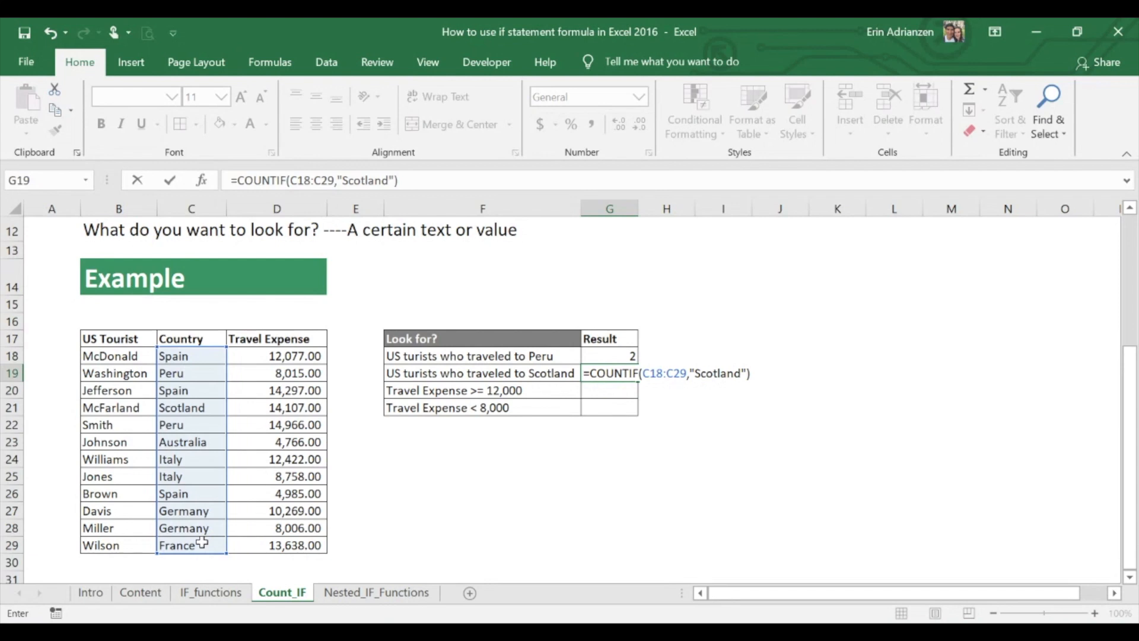
key("Return")
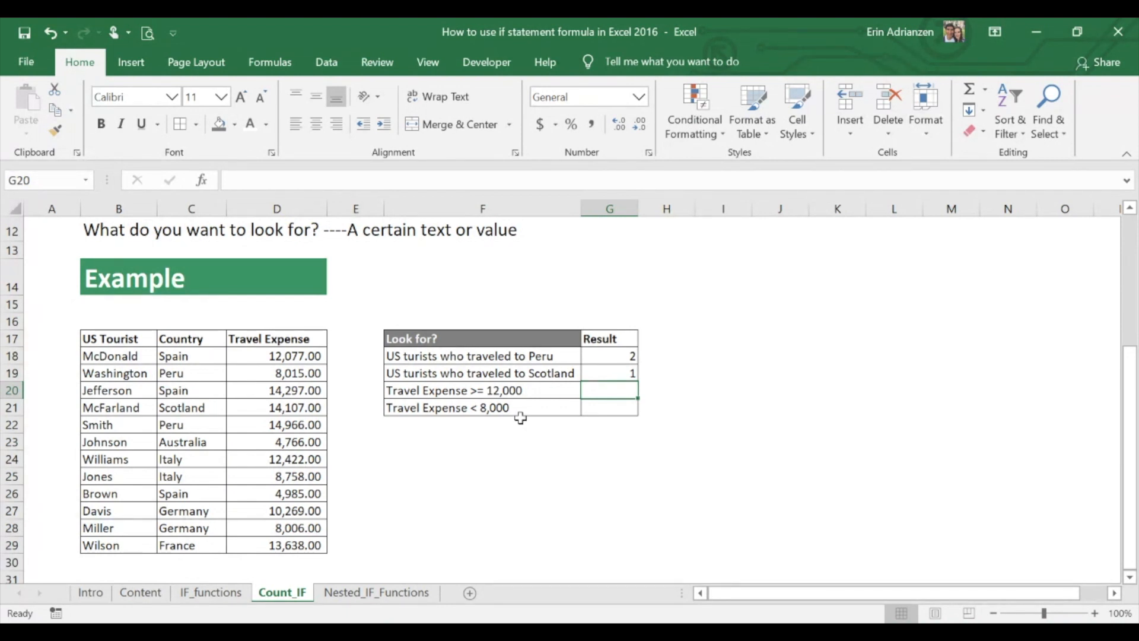
Step: Enter =COUNTIF(D18:D29,">=12000") in G20 to count travel expenses of at least 12,000
type("=")
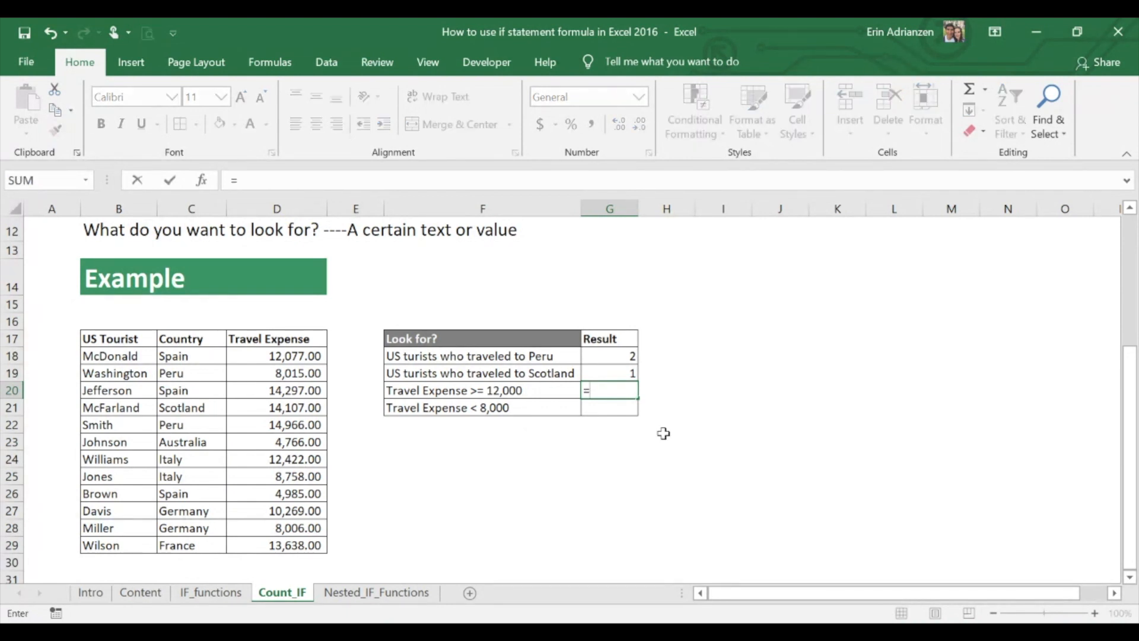
type("count")
double_click(626, 448)
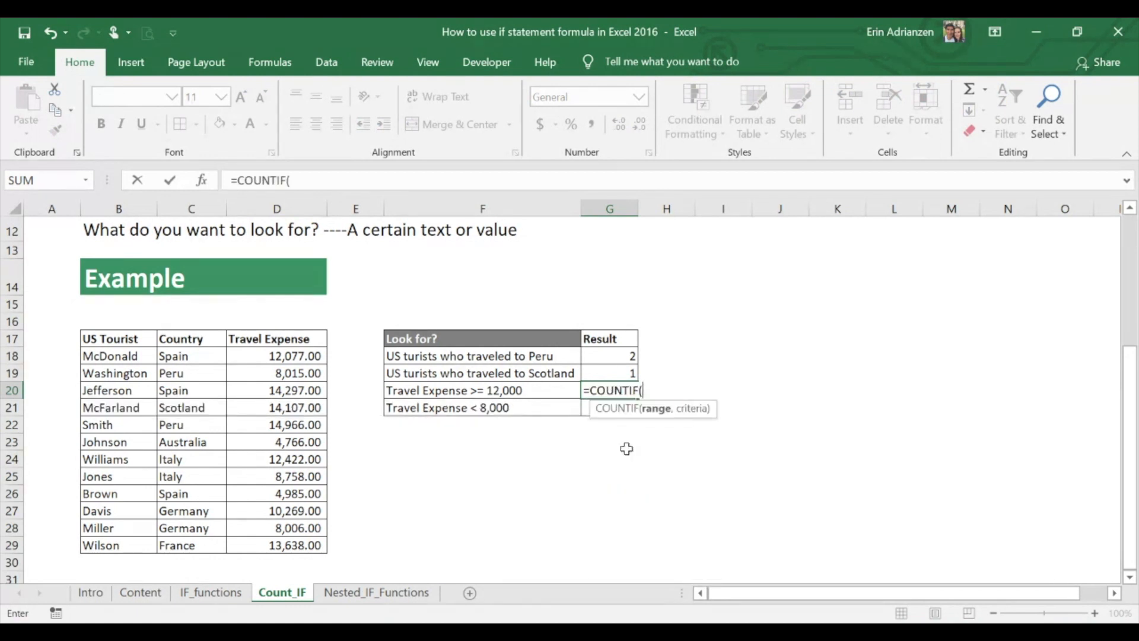
left_click(295, 357)
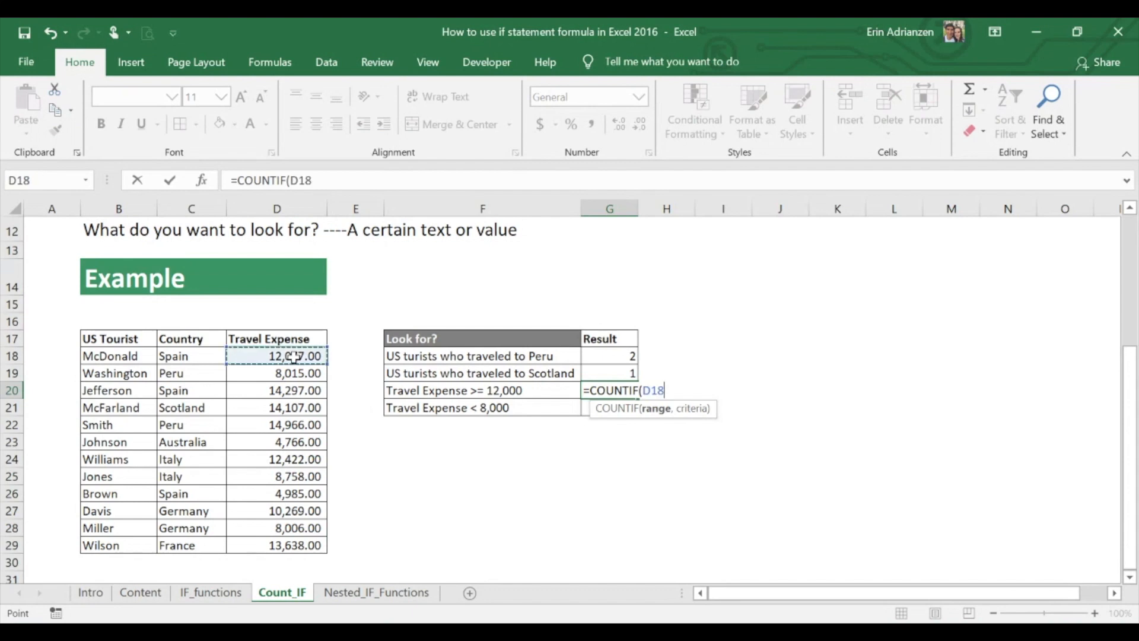
left_click_drag(294, 356, 287, 538)
type(",")
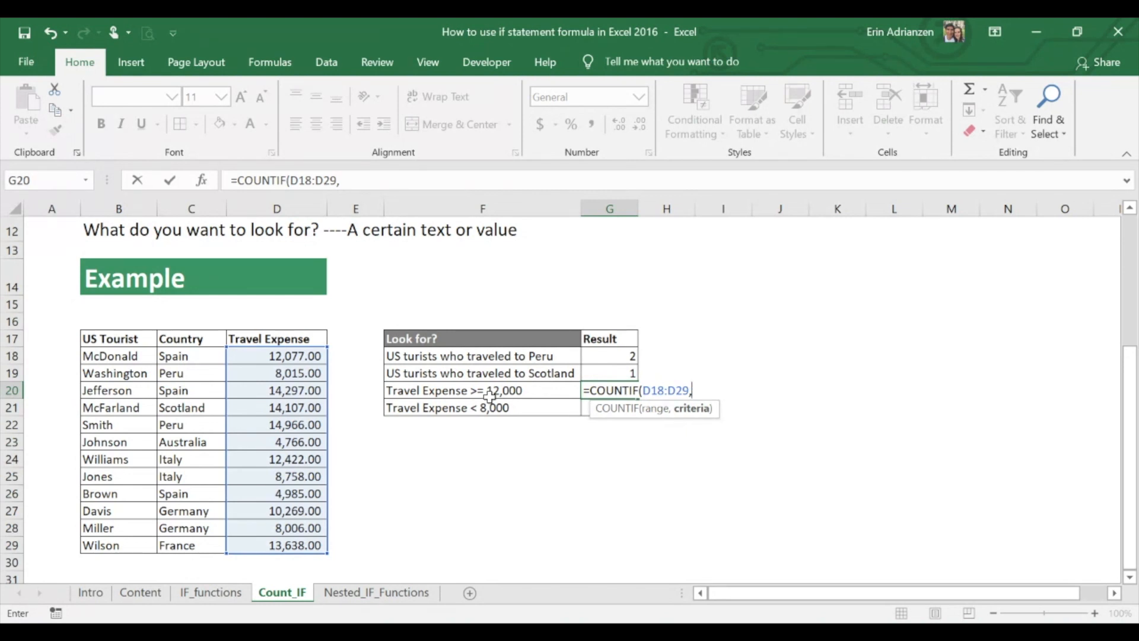
type("\">=12000")
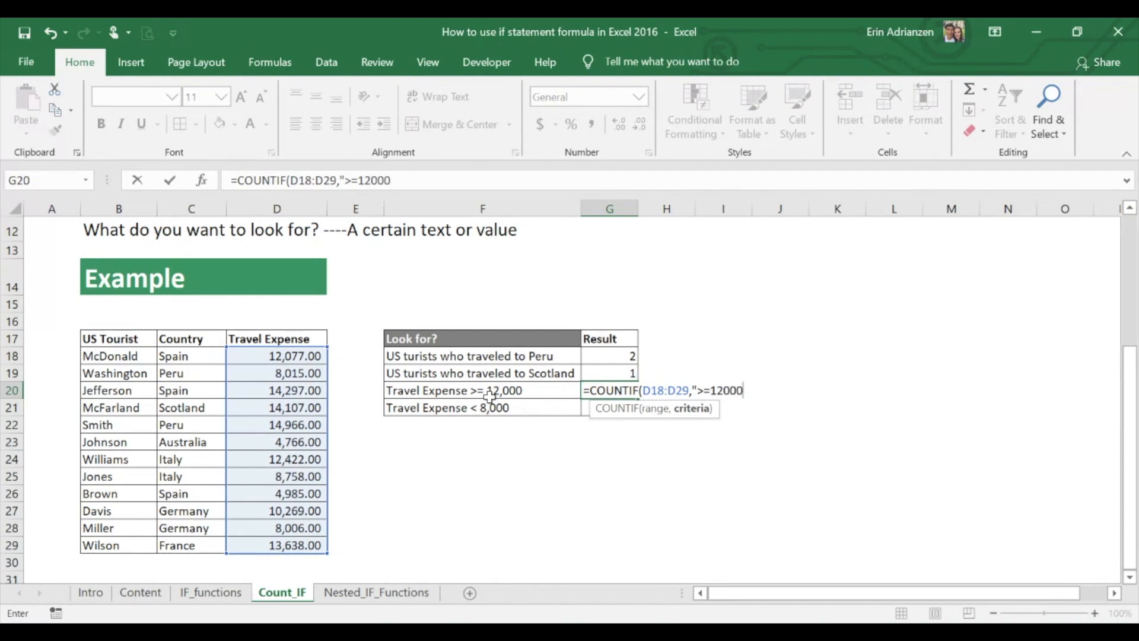
type("\")")
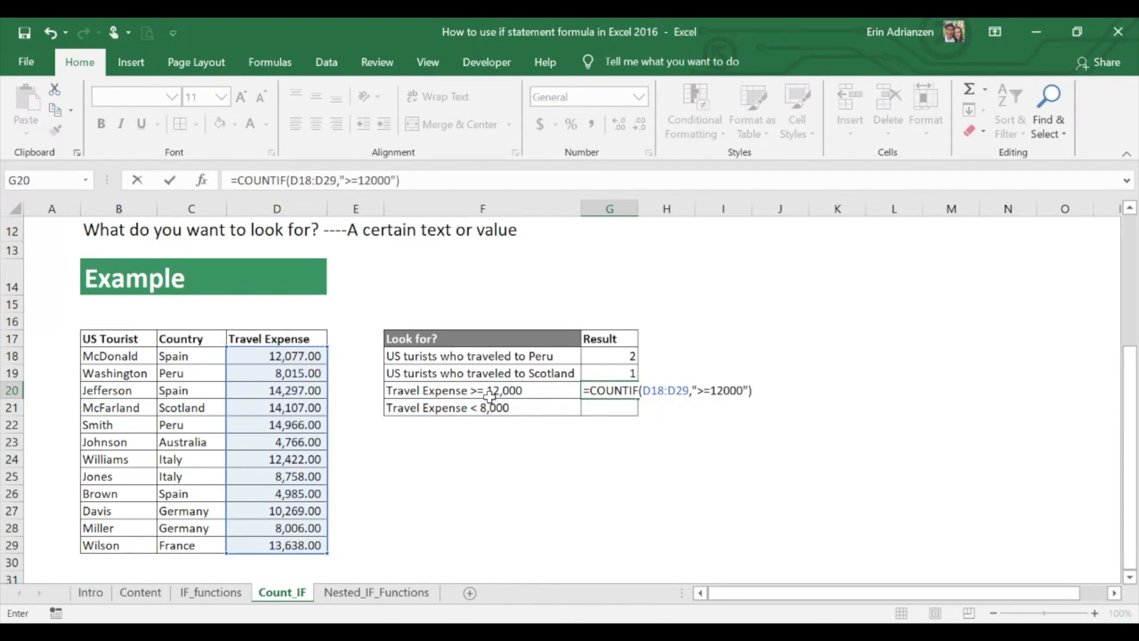
key("Return")
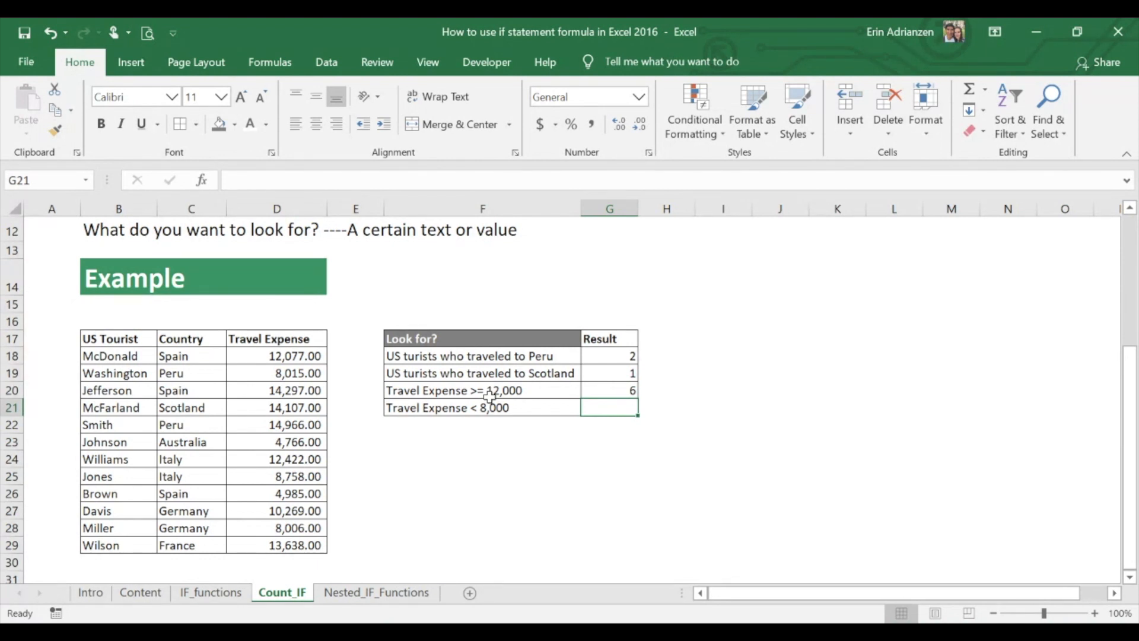
Step: Enter =COUNTIF(D18:D29,"<8000") in G21 and check it against the tourist rows 26 and 23
type("=")
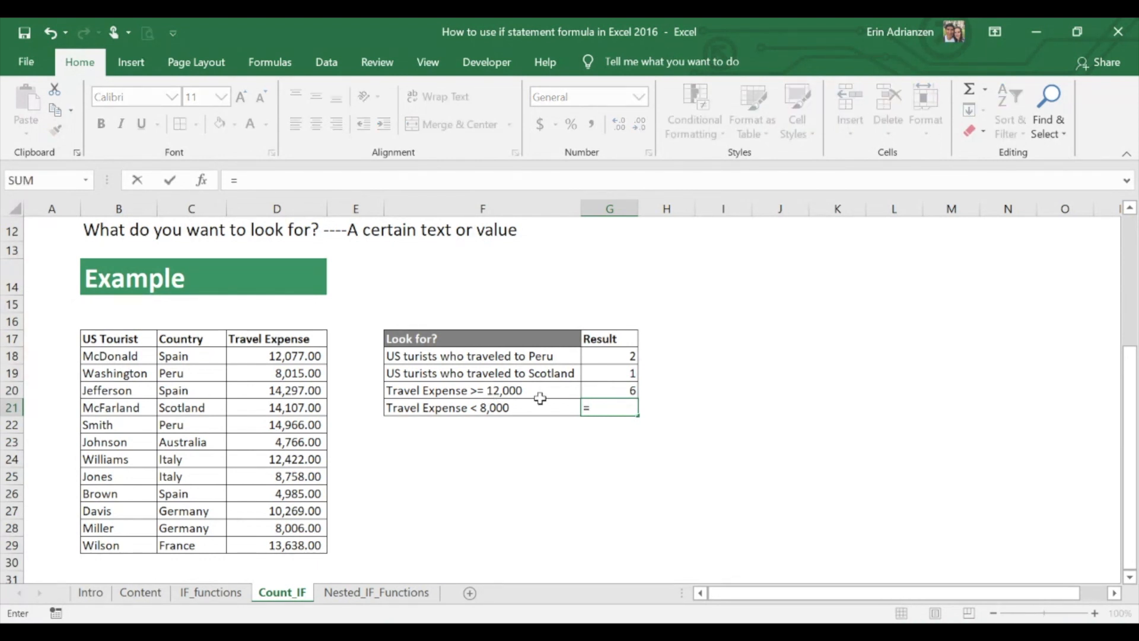
type("count")
key("Tab")
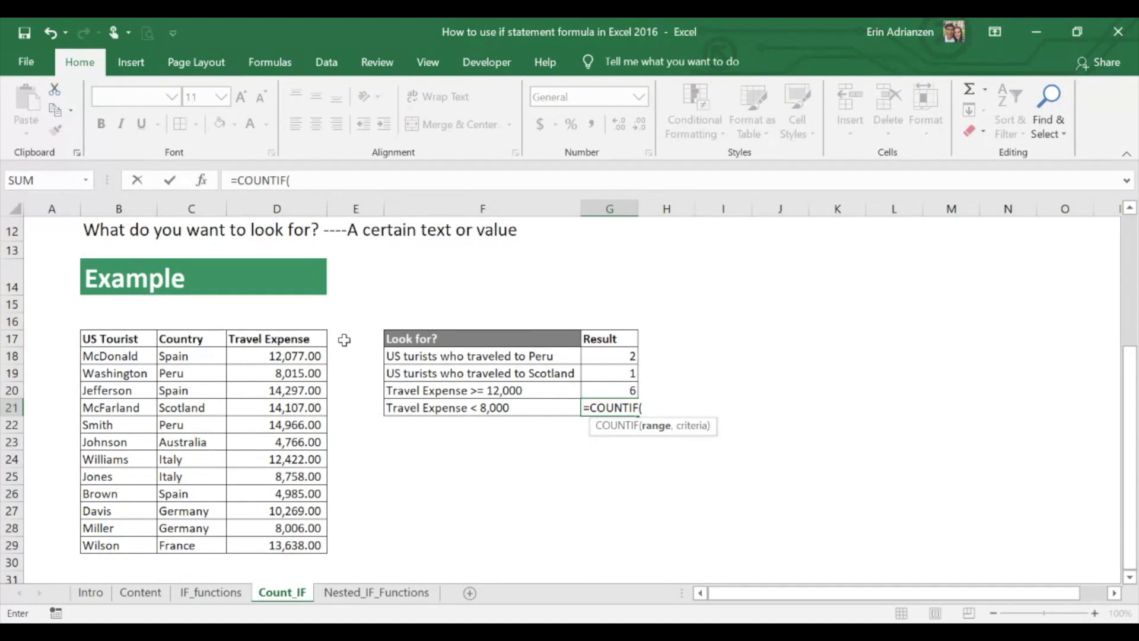
left_click_drag(298, 358, 283, 546)
type(",\"<")
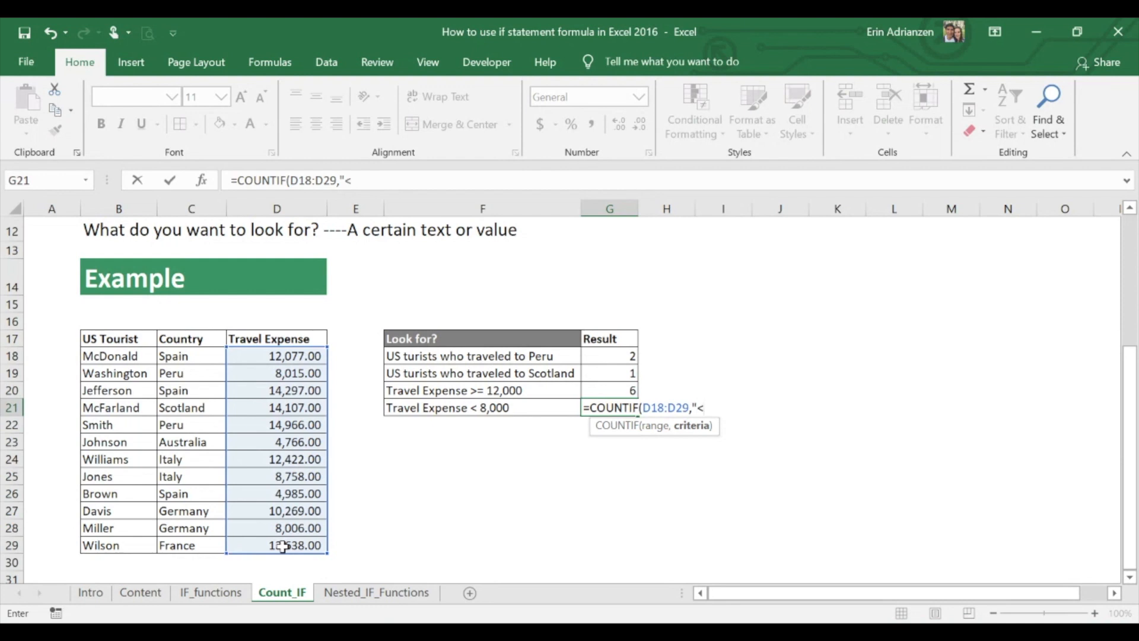
type("8000\")")
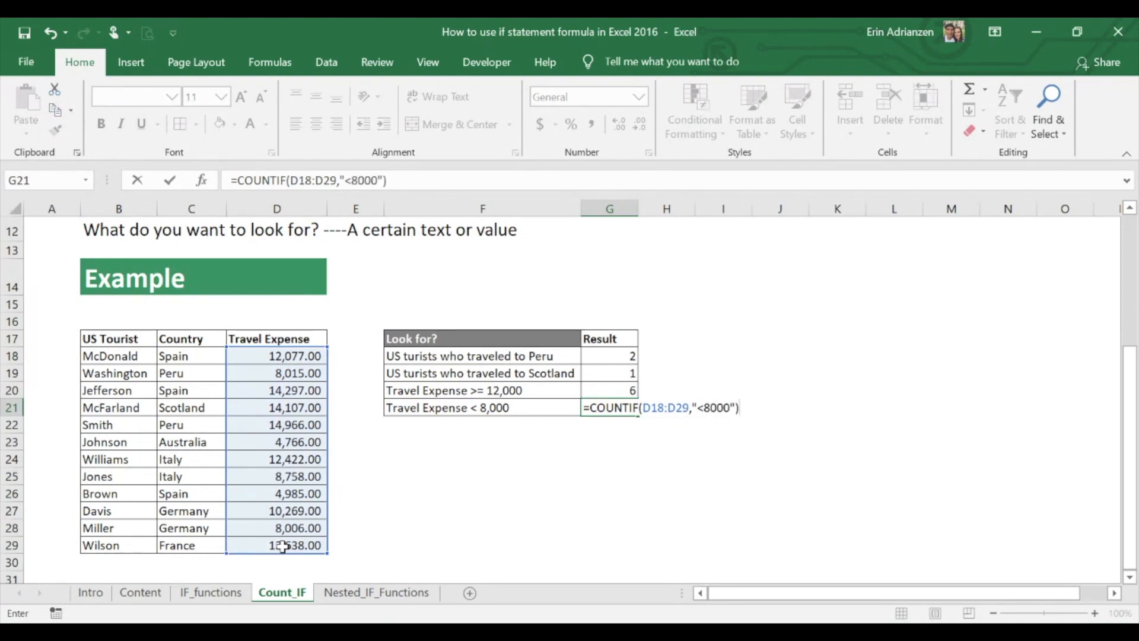
key("Return")
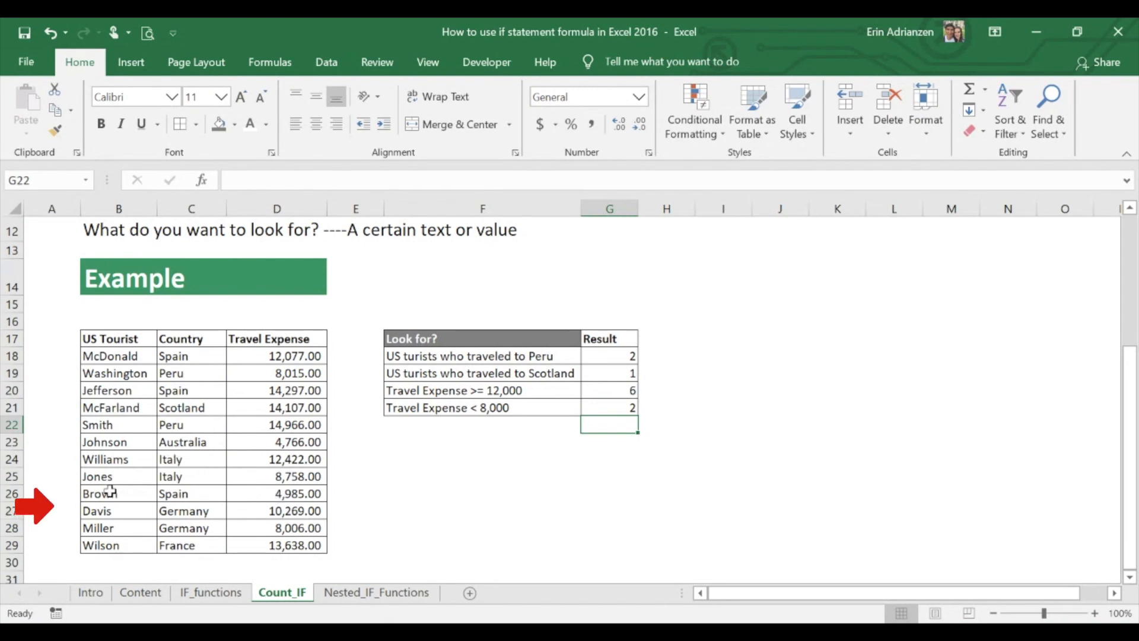
left_click_drag(132, 493, 285, 486)
left_click_drag(137, 442, 283, 444)
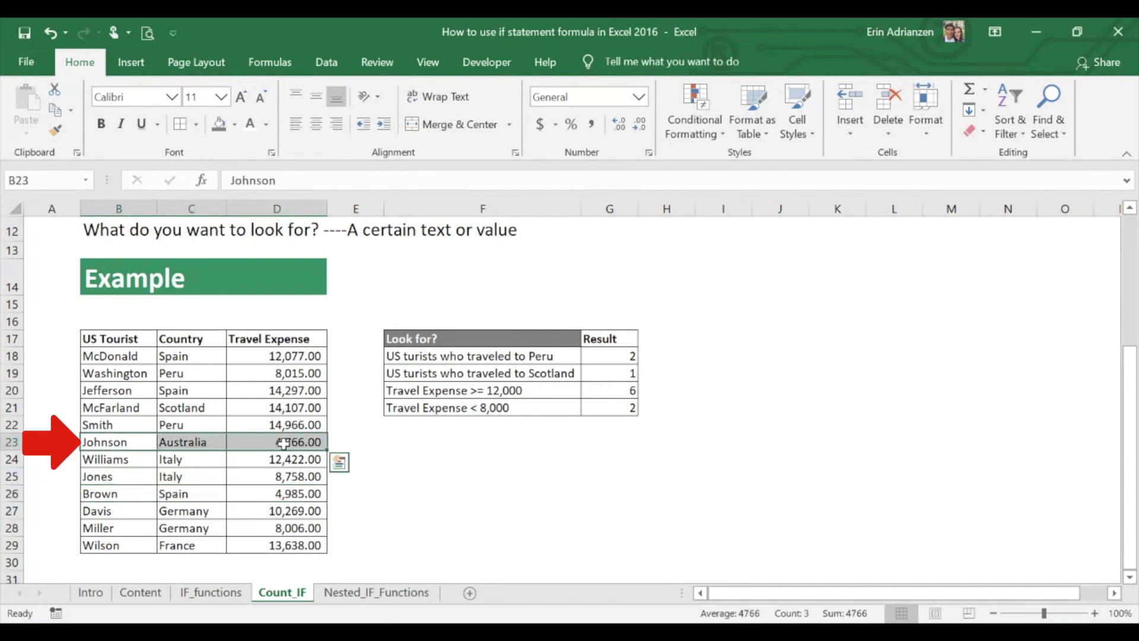
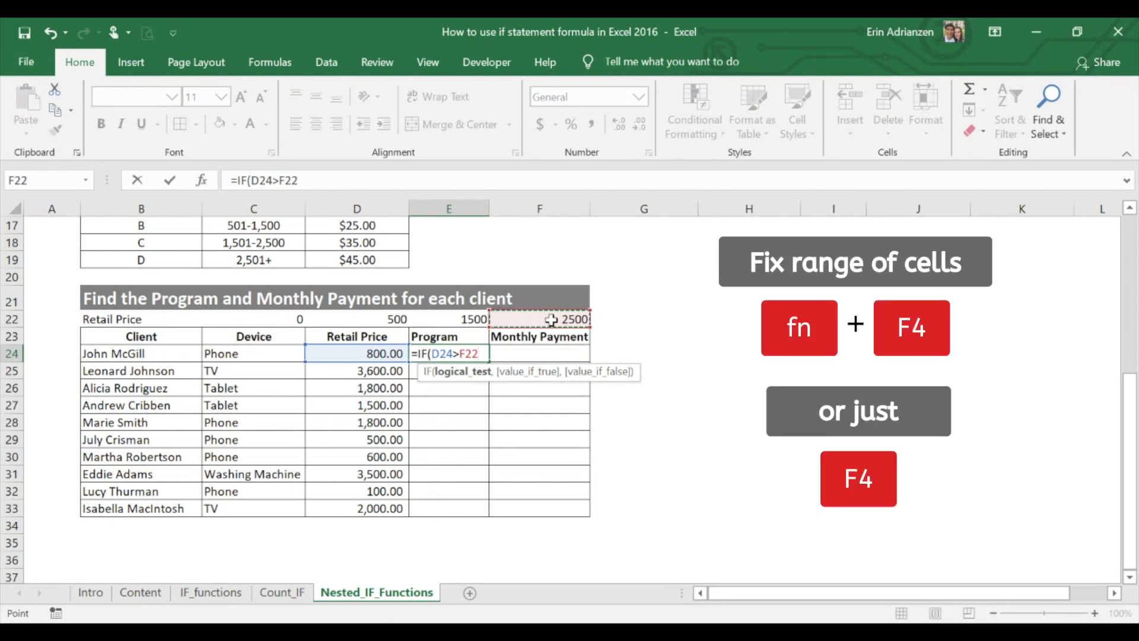
Step: Build the first two levels of E24's Program formula as =IF(D24>$F$22,"D",IF(D24>$E$22,"C", with absolute threshold references
key("F4")
type(",")
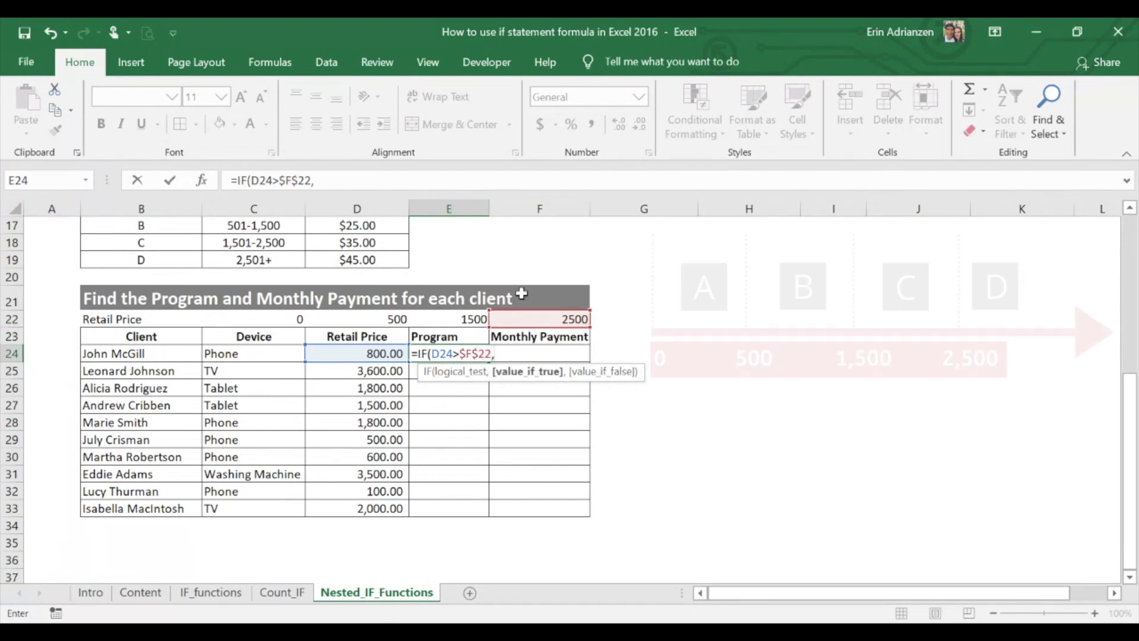
type("\"D\",if(D24>")
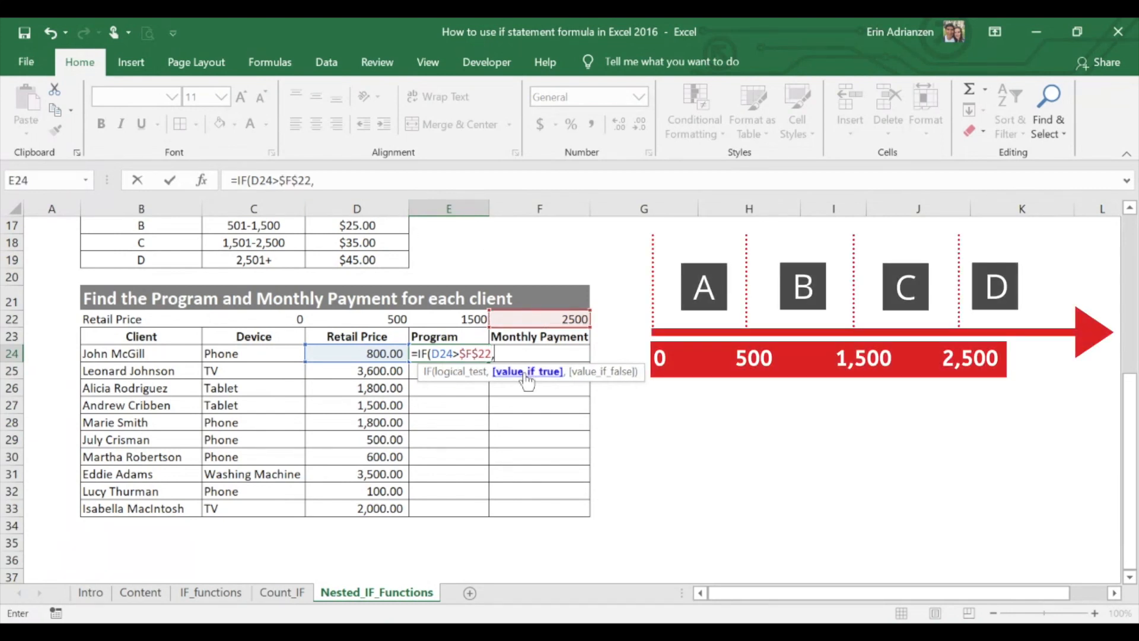
scroll(504, 379, "up", 1)
left_click(470, 372)
key("F4")
type(",if(D24>$E$22,")
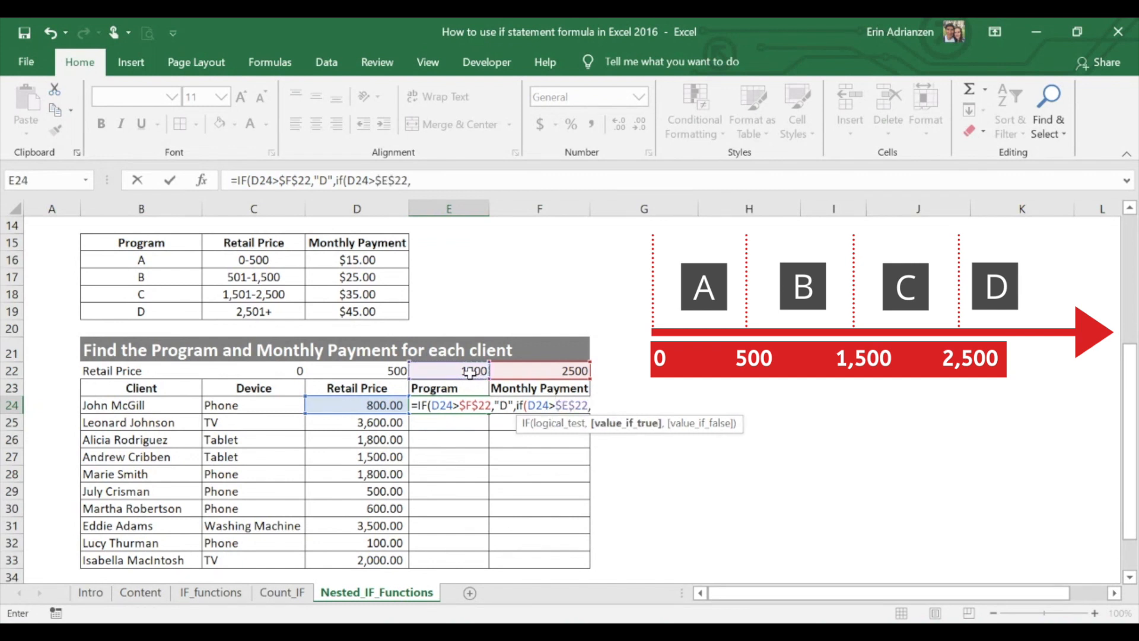
type("\"C\"")
type(",")
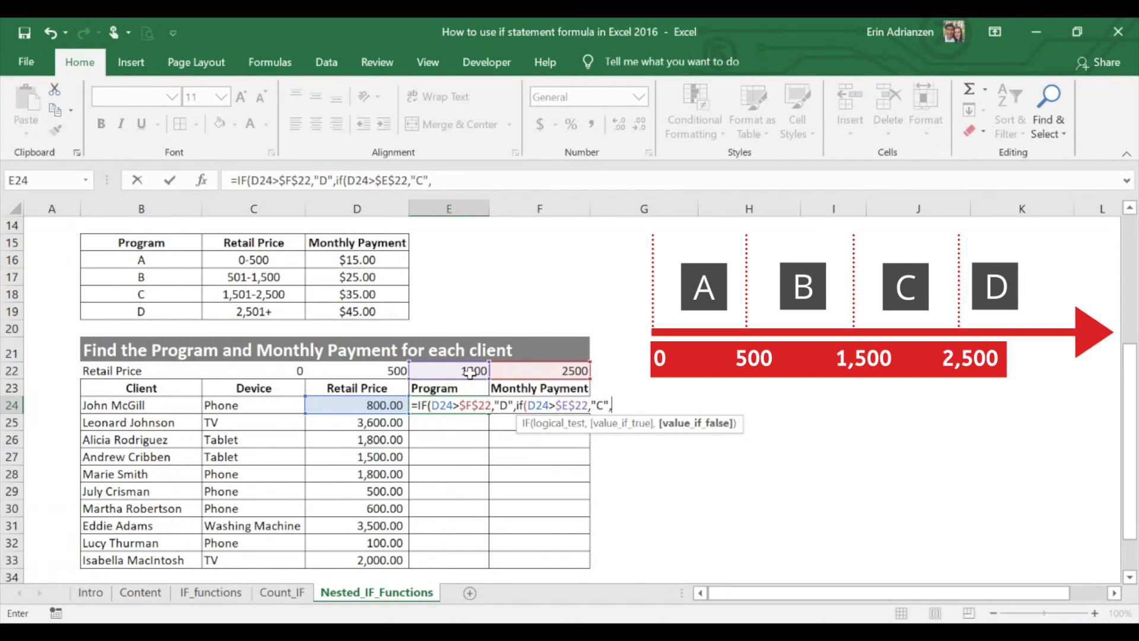
Step: Complete E24's nested formula with a third level, IF(D24>$D$22,"B","A"), and select the cell to review it
type("if")
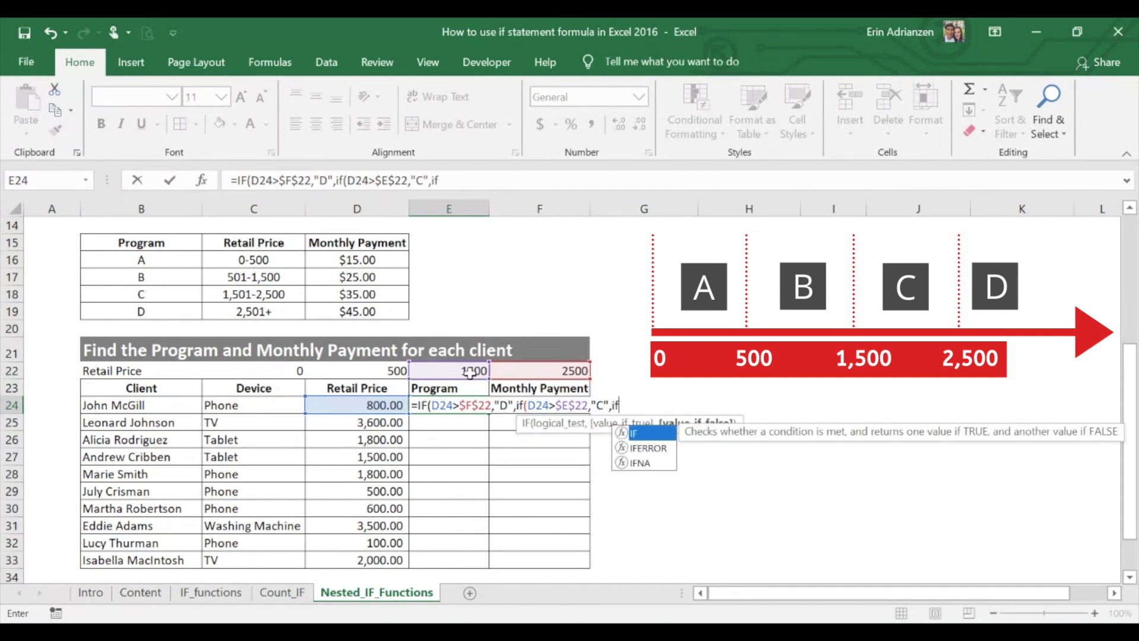
type("(")
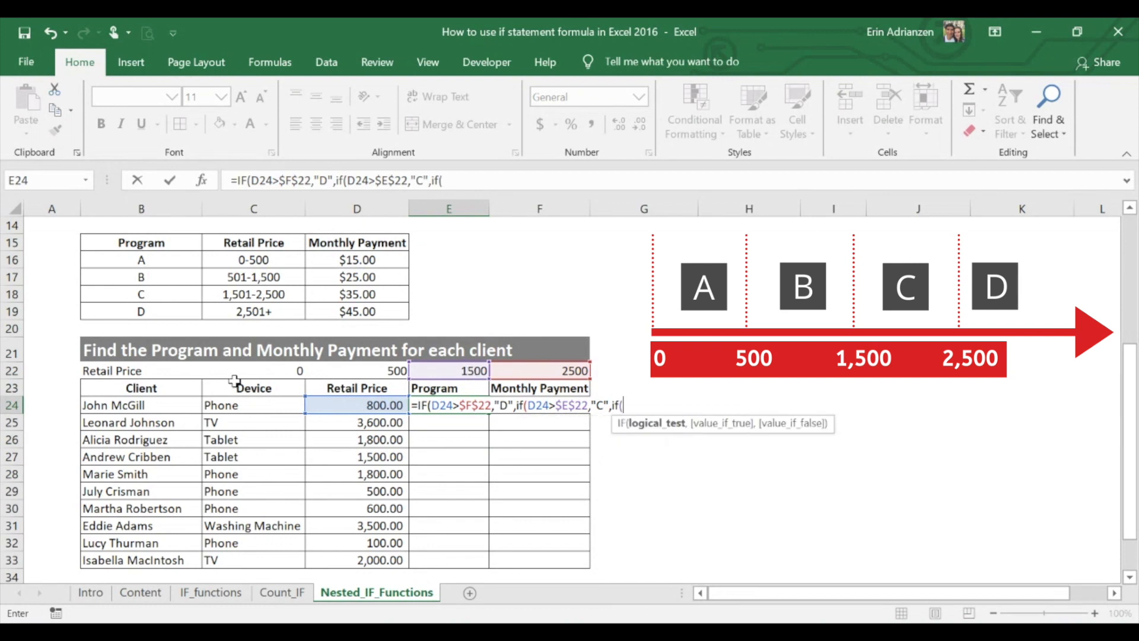
left_click(387, 405)
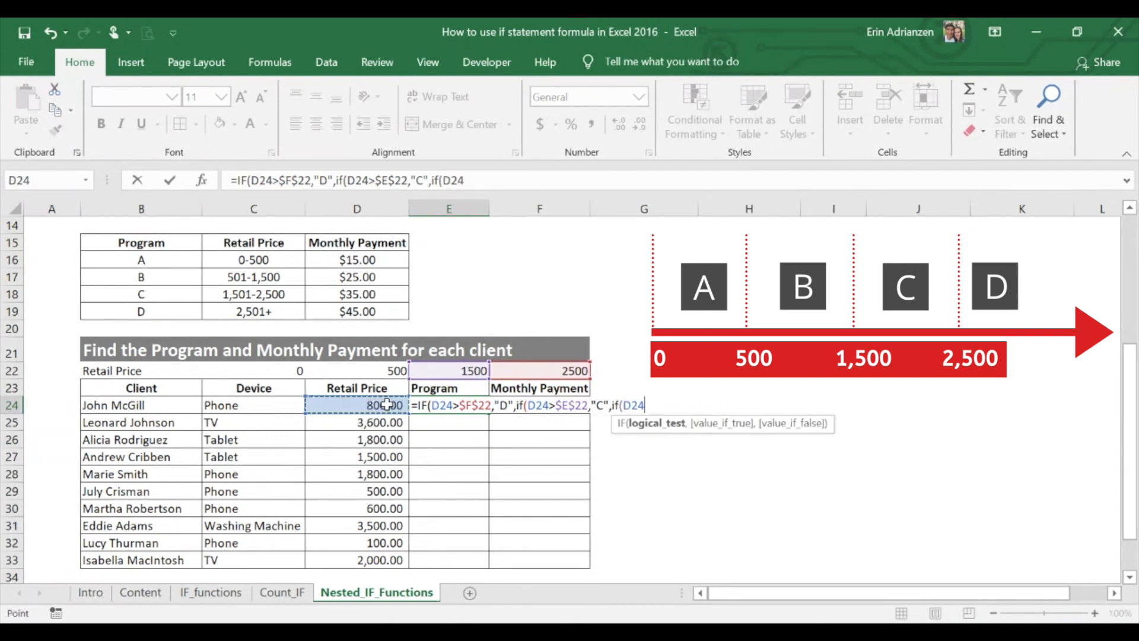
type(">")
left_click(383, 371)
key("F4")
type(",")
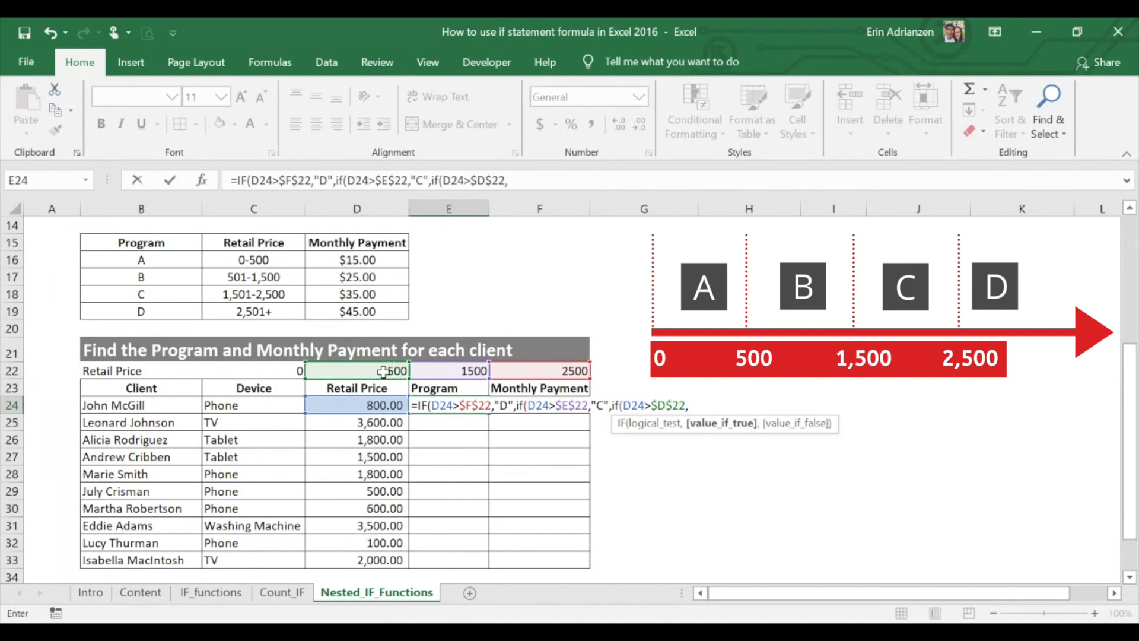
type("\"B\",")
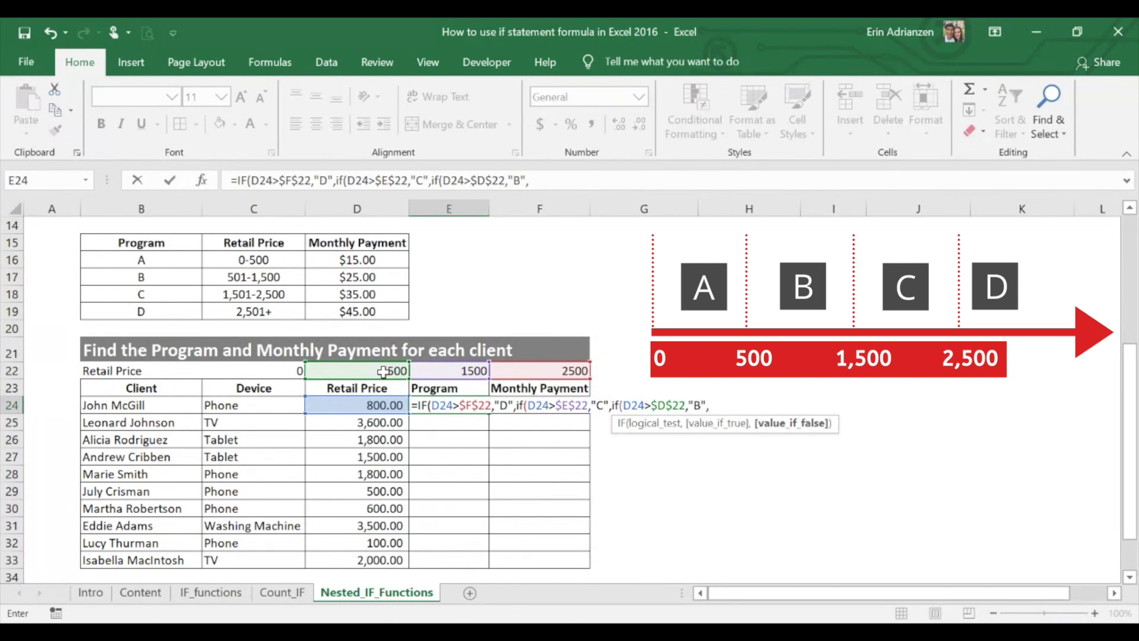
key("Return")
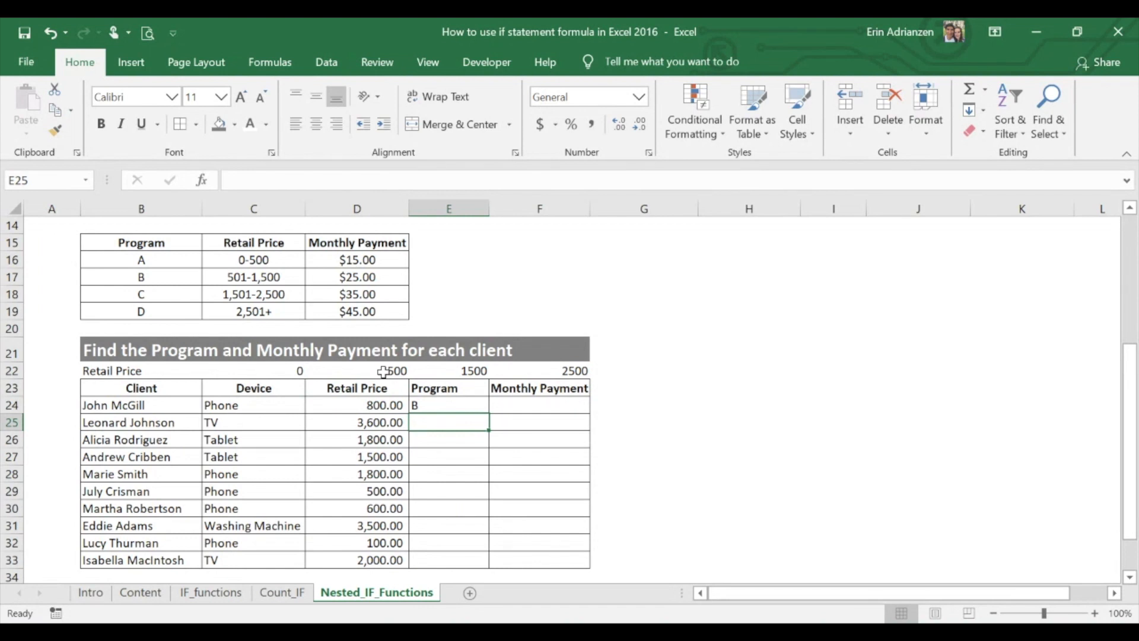
left_click(452, 407)
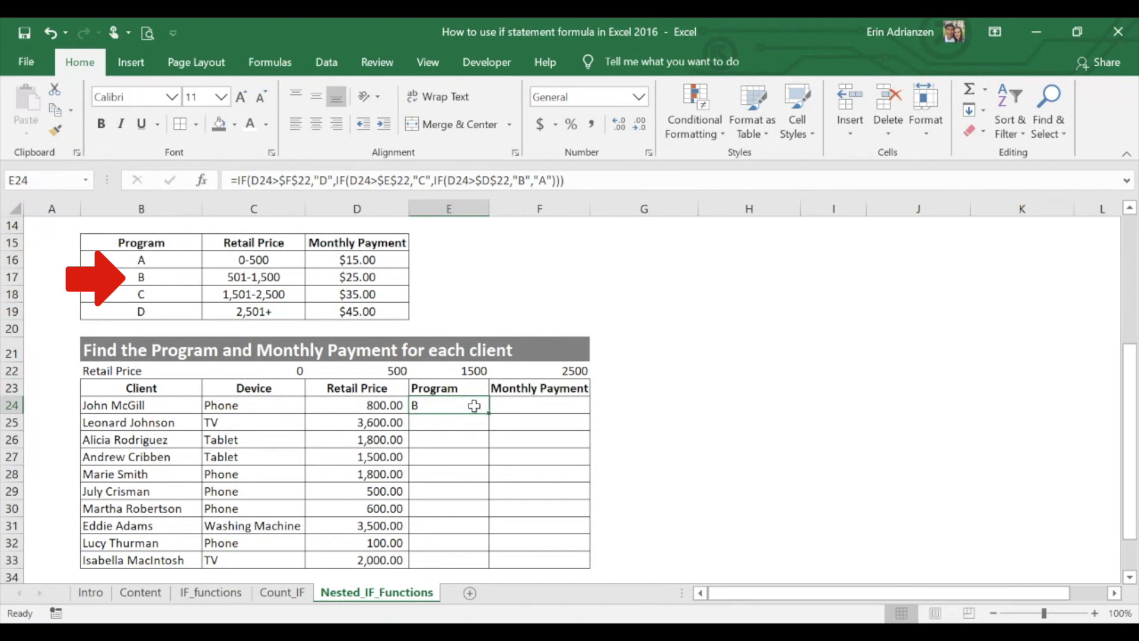
Step: Fill the Program formula from E24 down through E33 for all remaining clients
scroll(474, 405, "down", 2)
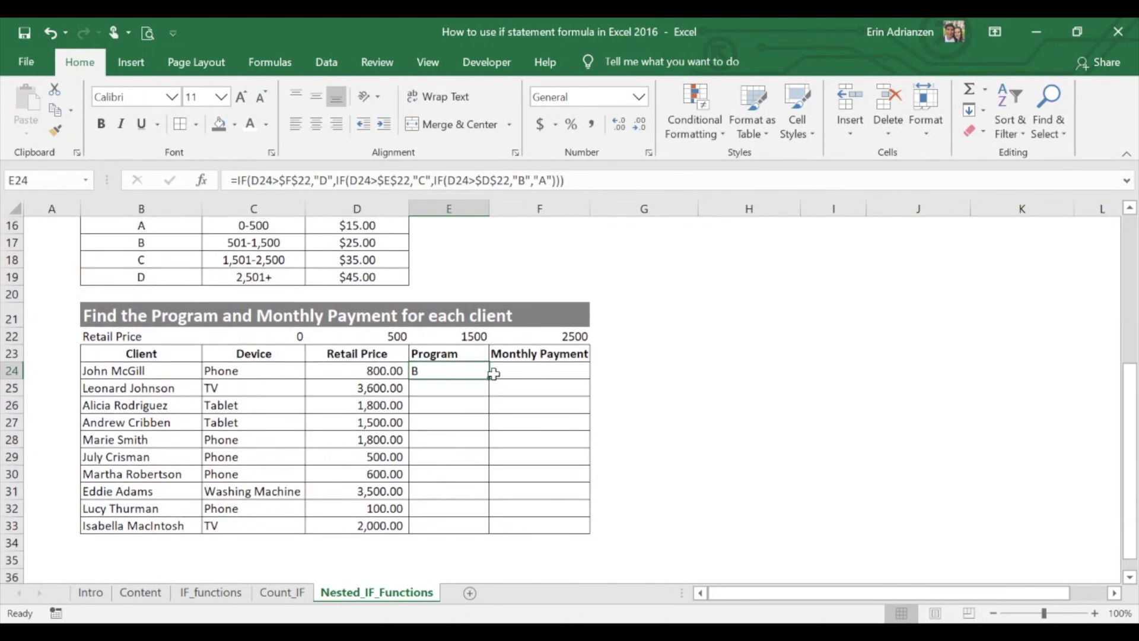
double_click(488, 380)
Step: Start F24's Monthly Payment formula with the first level, =IF(D24>$F$22,$D$19, using absolute references for the threshold and payment
left_click(539, 372)
scroll(555, 465, "up", 3)
scroll(555, 465, "down", 1)
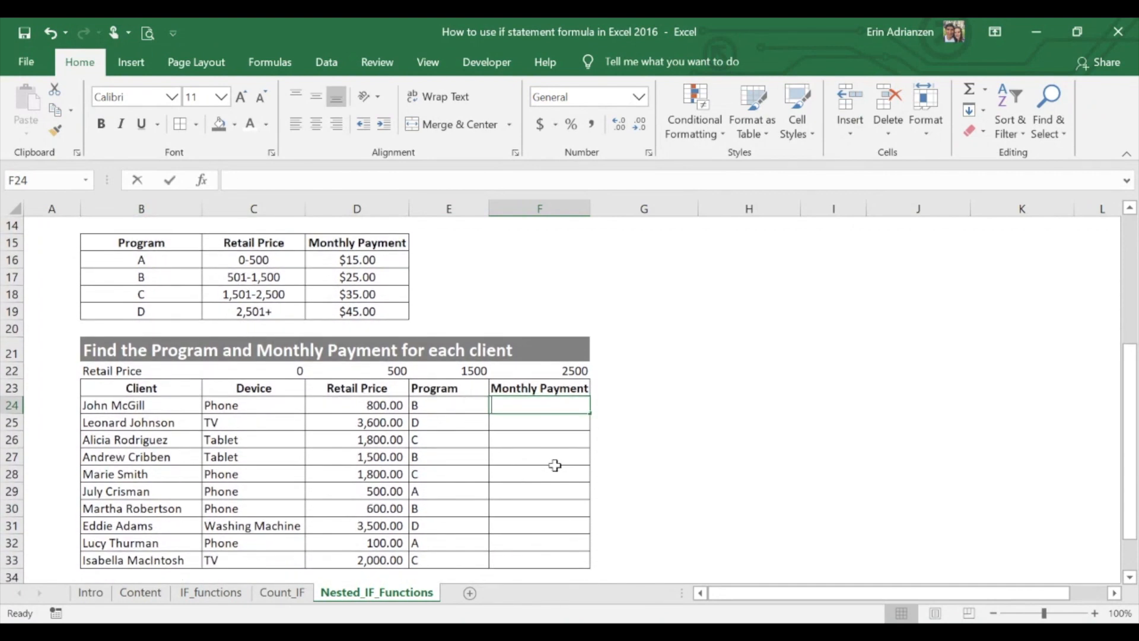
type("=if(")
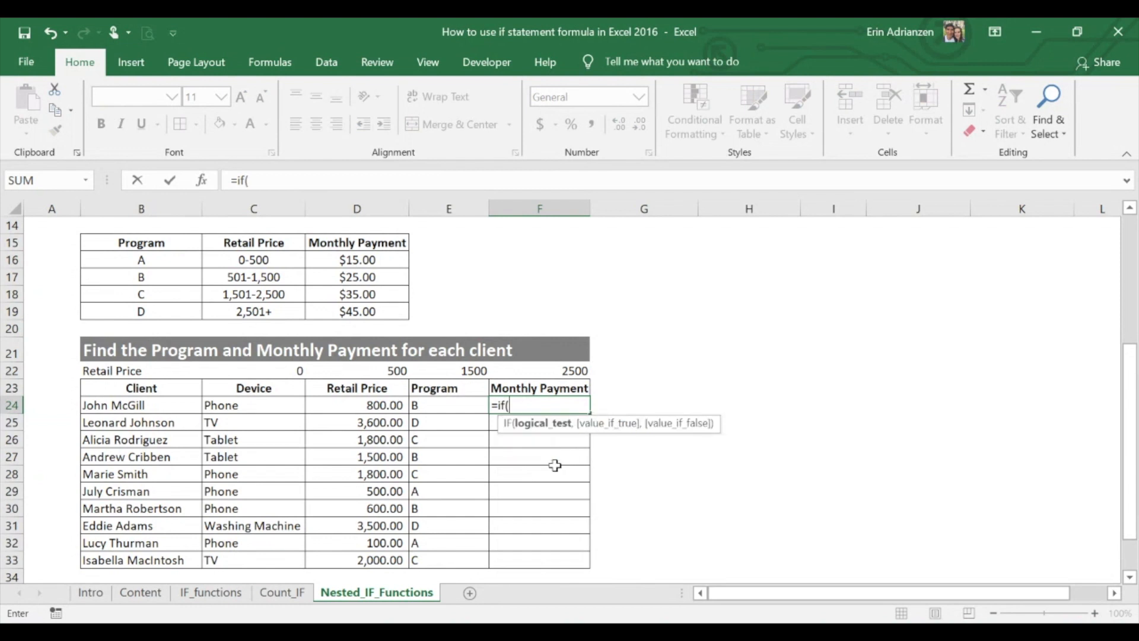
left_click(361, 406)
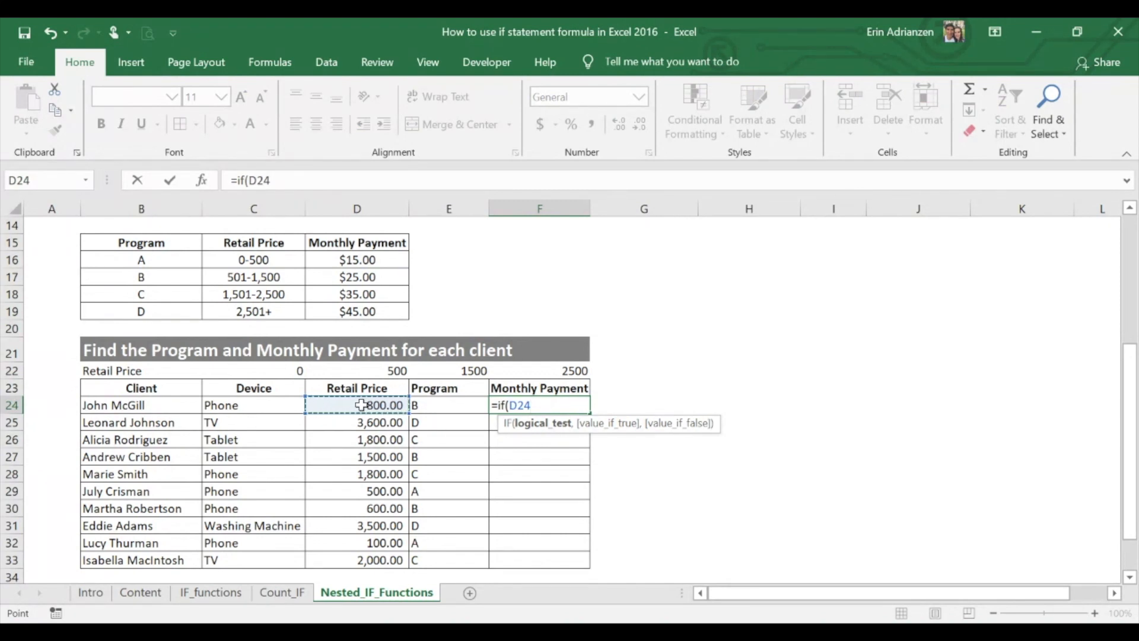
type(">")
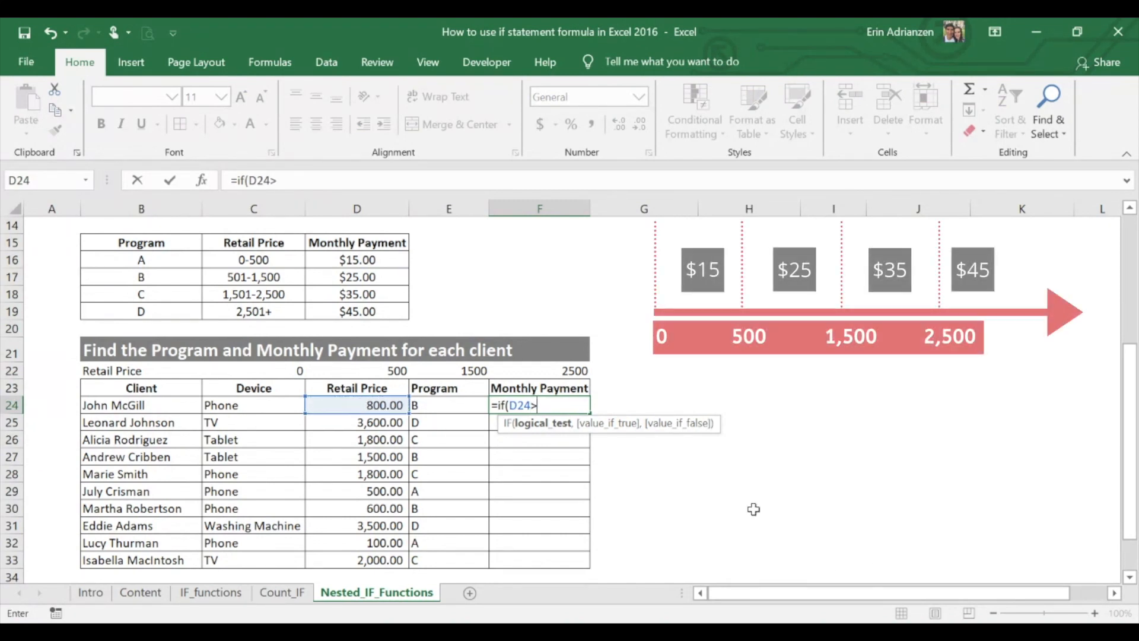
left_click(543, 371)
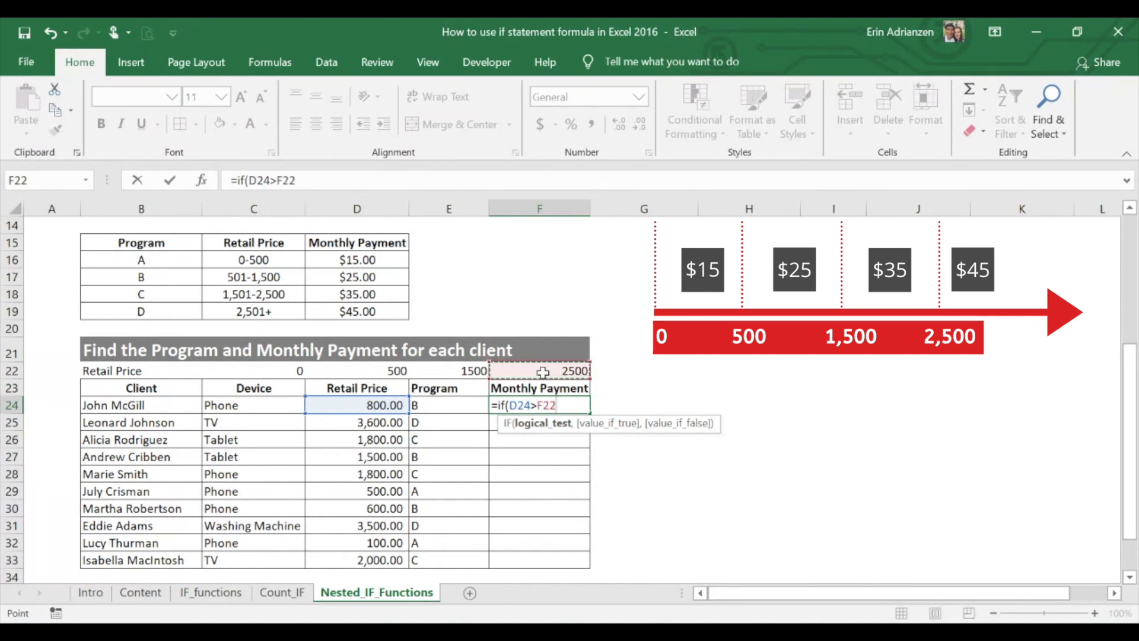
key("F4")
type(",")
left_click(364, 311)
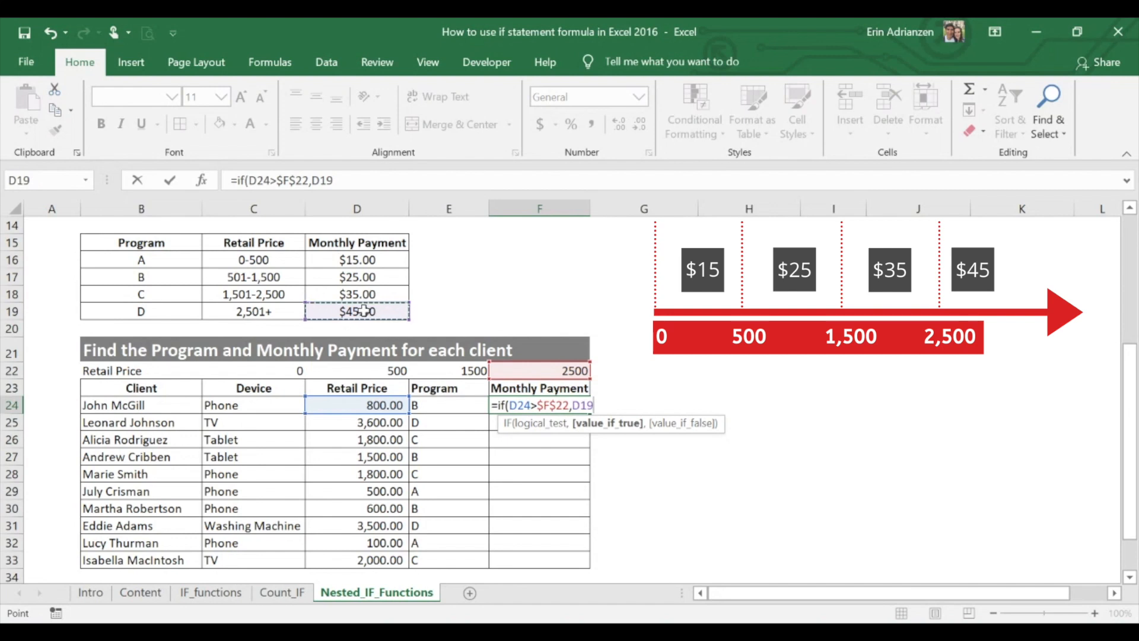
key("F4")
type(",")
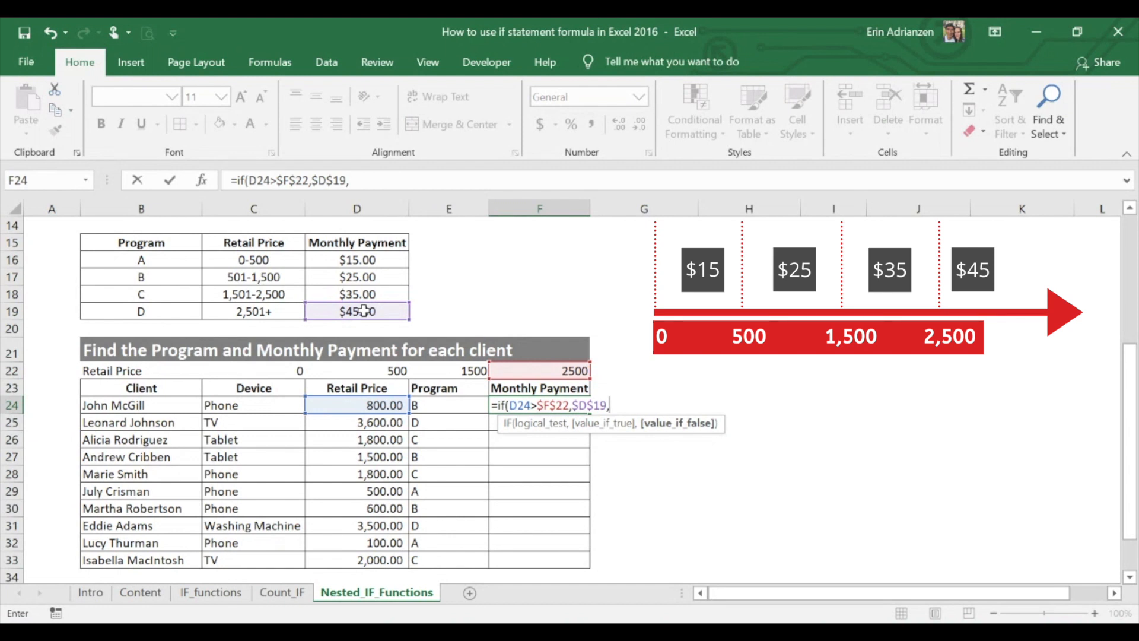
Step: Add the second nested level to F24's formula, IF(D24>$E$22,$D$18, with absolute threshold and payment references
type("if(")
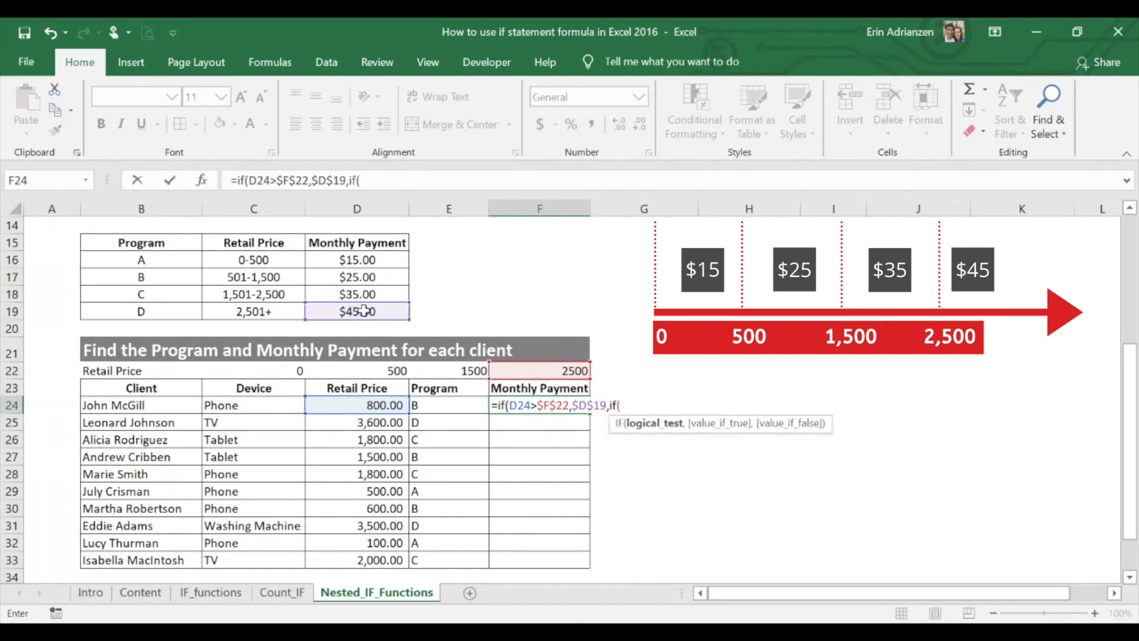
left_click(377, 406)
type(">")
left_click(442, 371)
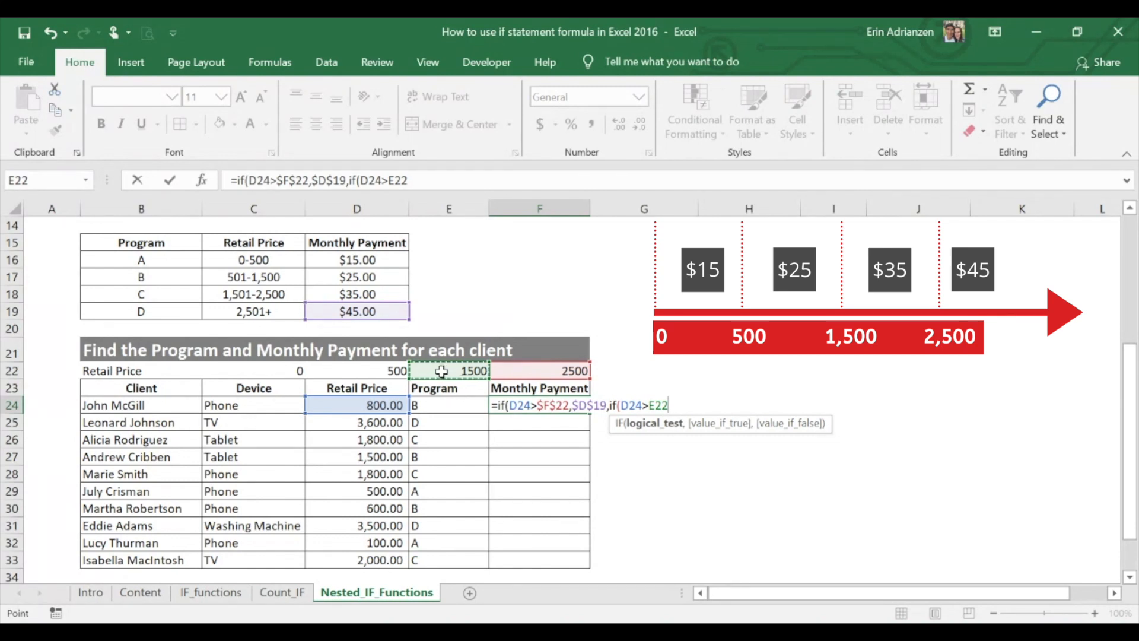
key("F4")
type(",")
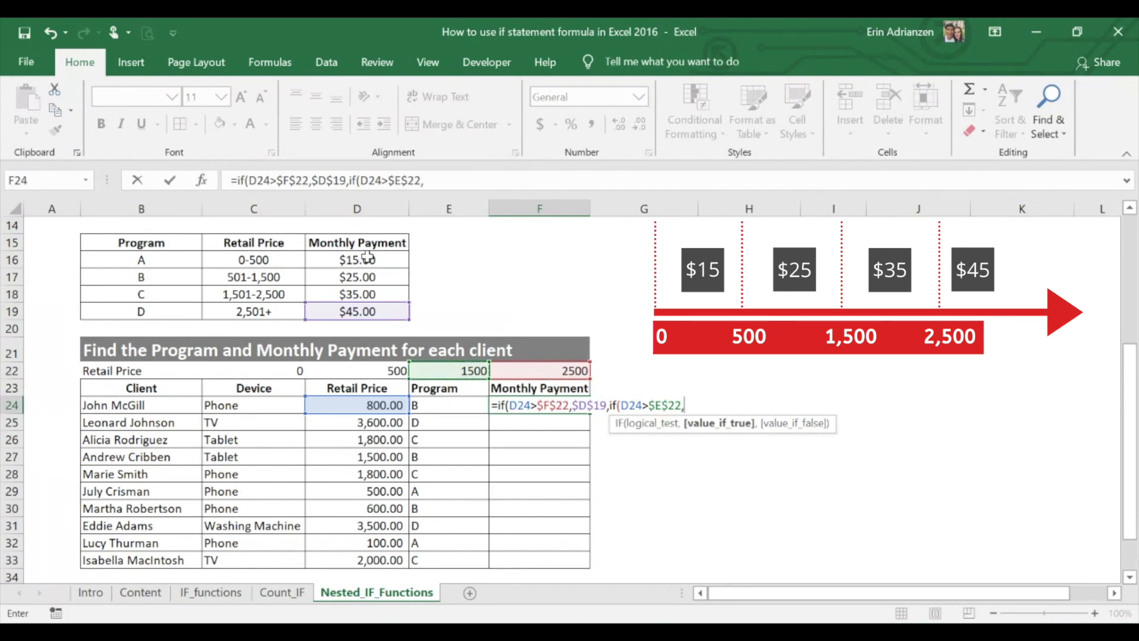
left_click(366, 295)
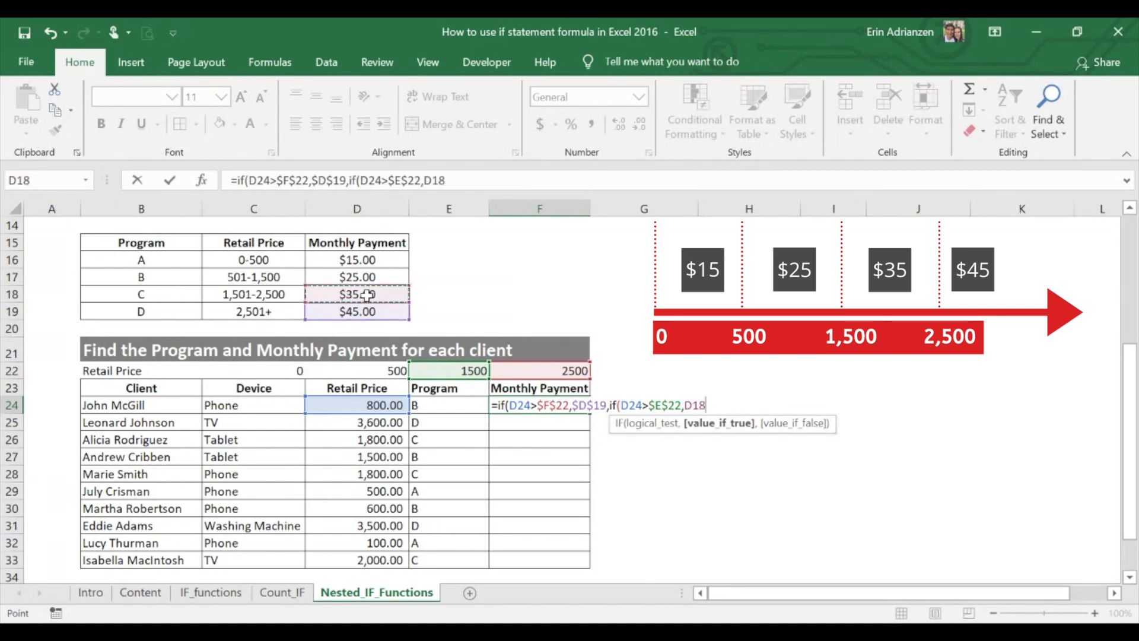
key("F4")
type(",")
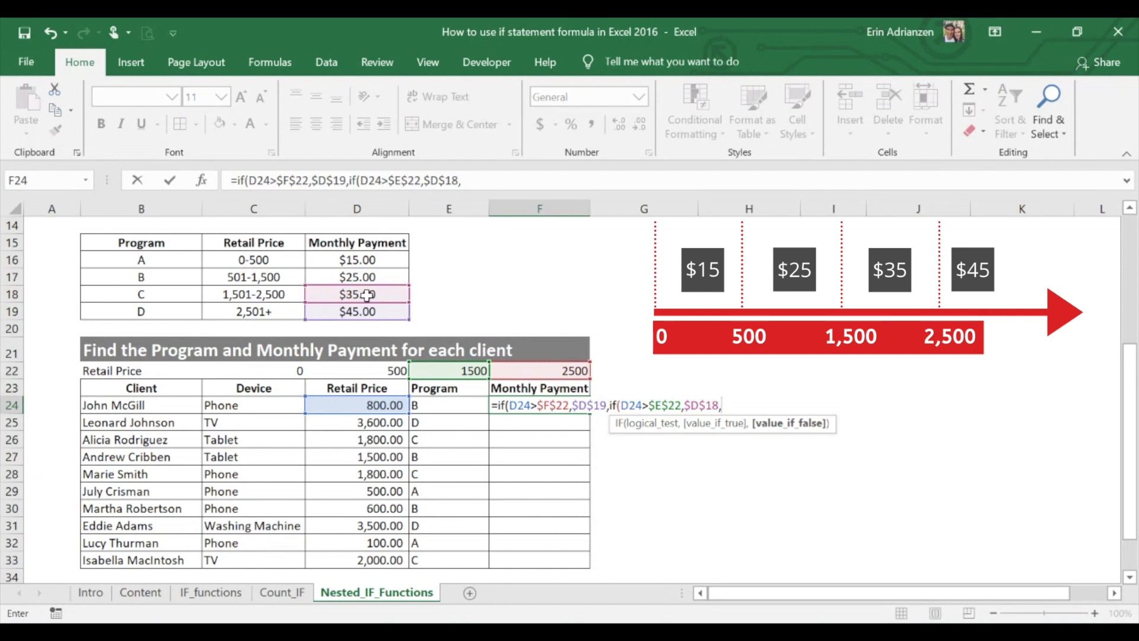
Step: Add the third nested level to F24's formula, IF(D24>$D$22,$D$17, making the D22 and D17 references absolute
type("if(")
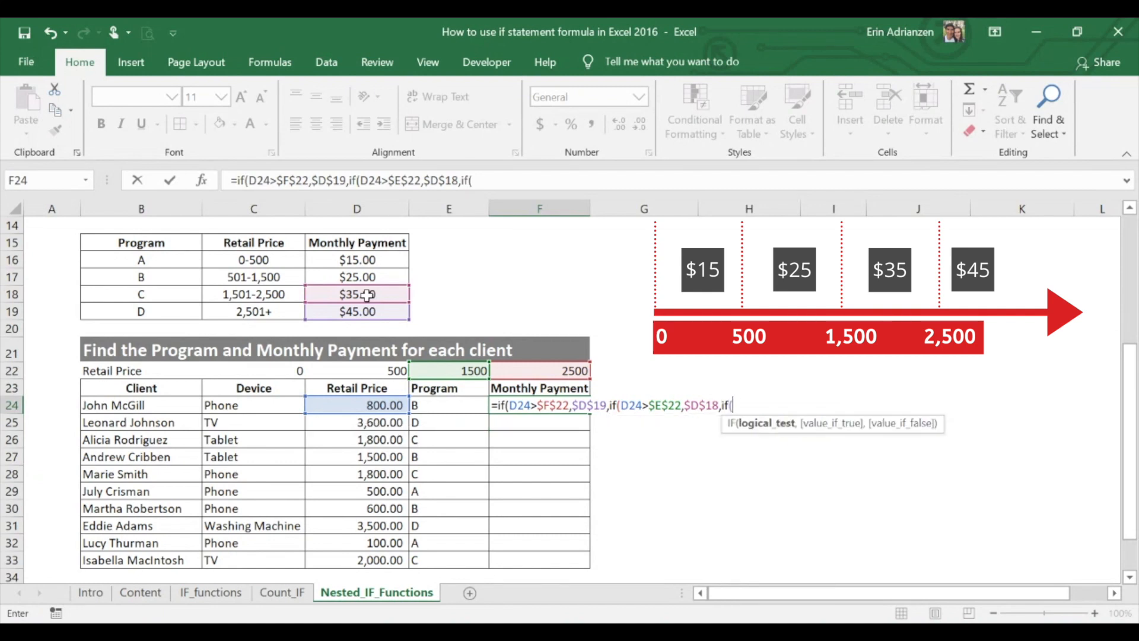
left_click(373, 404)
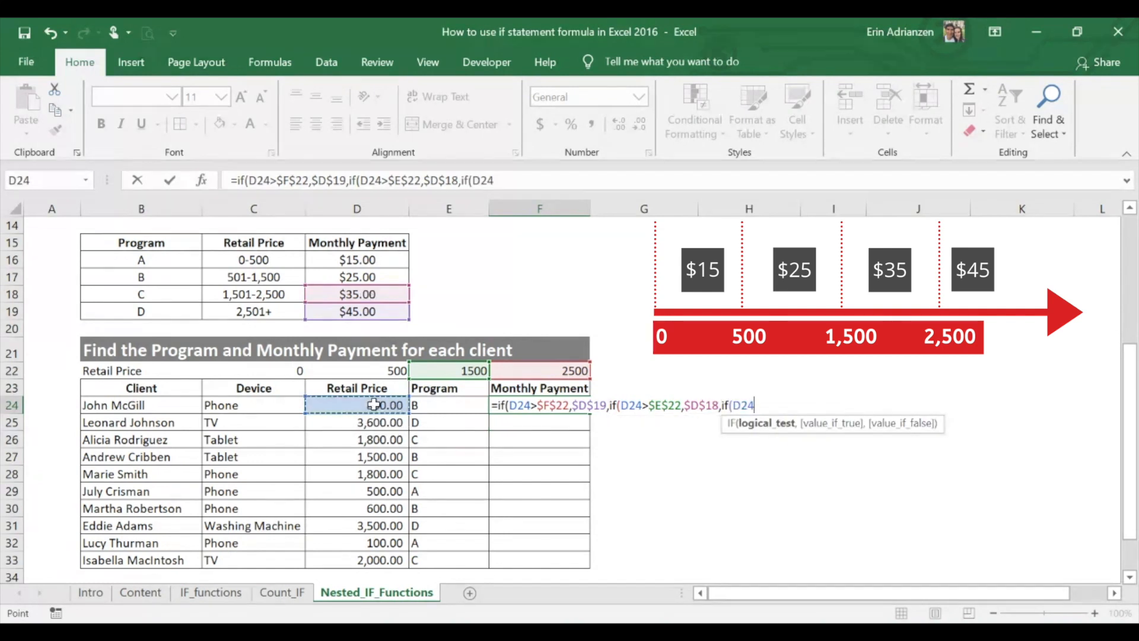
type(">")
left_click(394, 370)
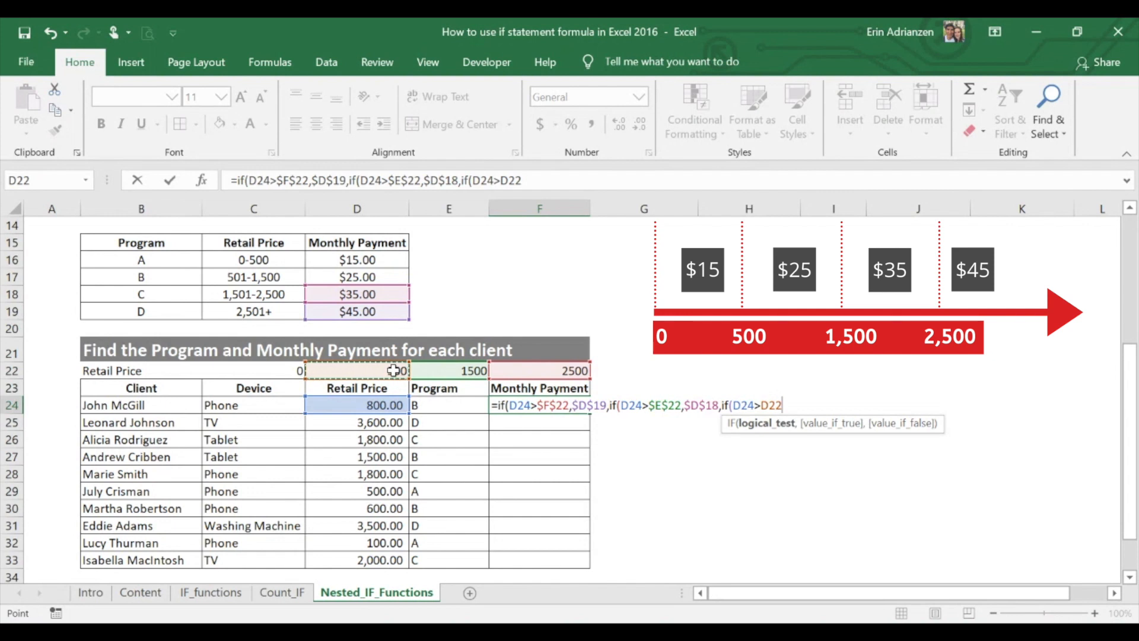
key("F4")
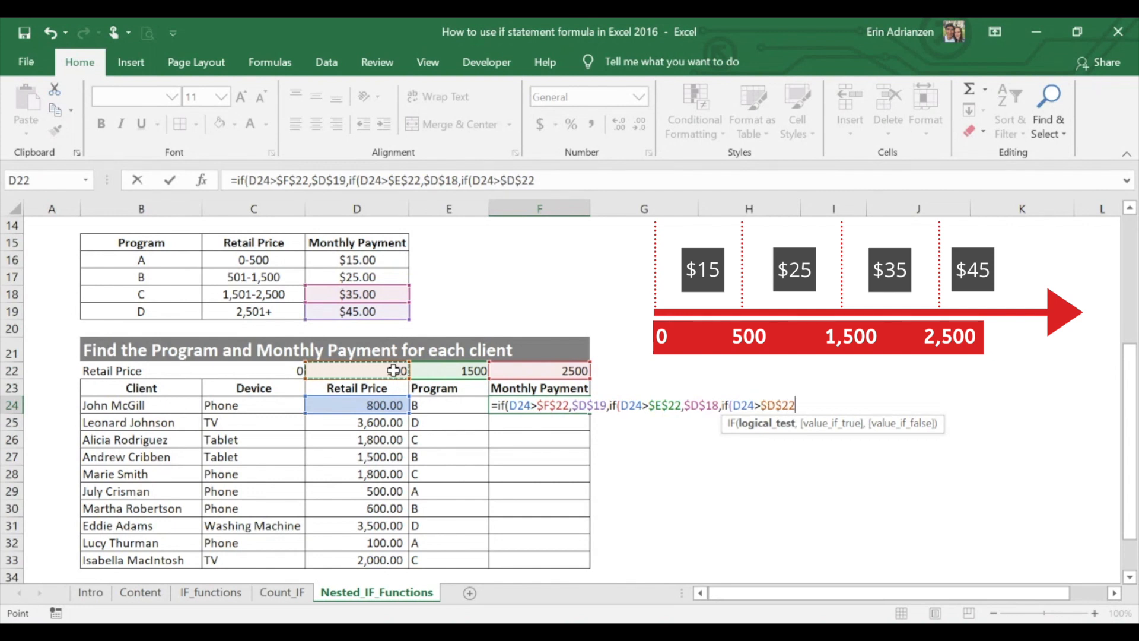
type(",")
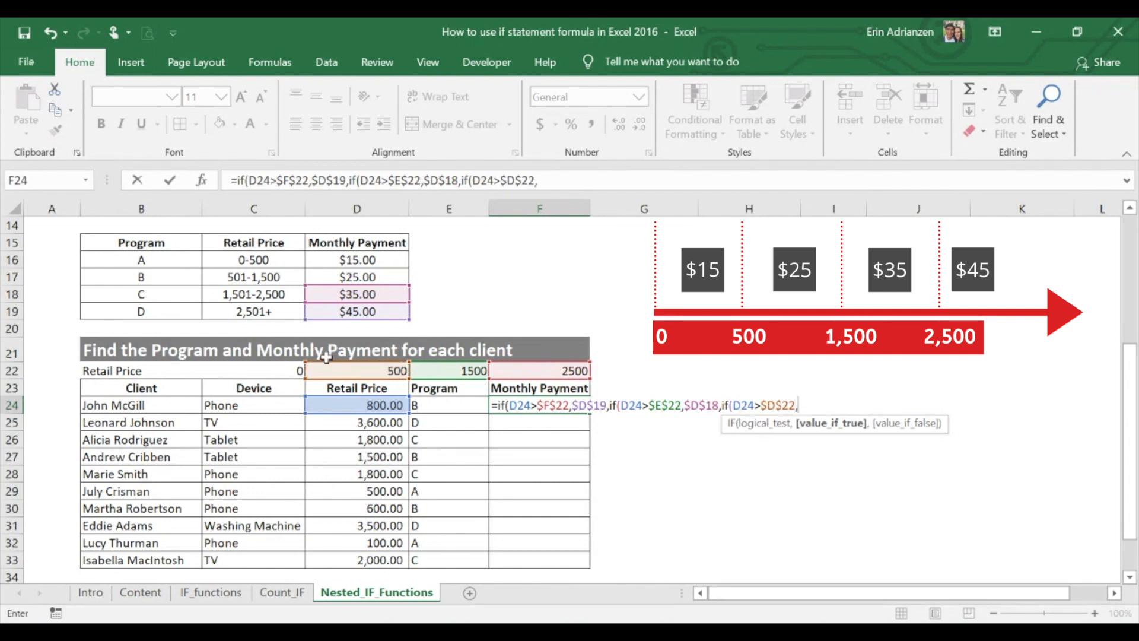
left_click(387, 275)
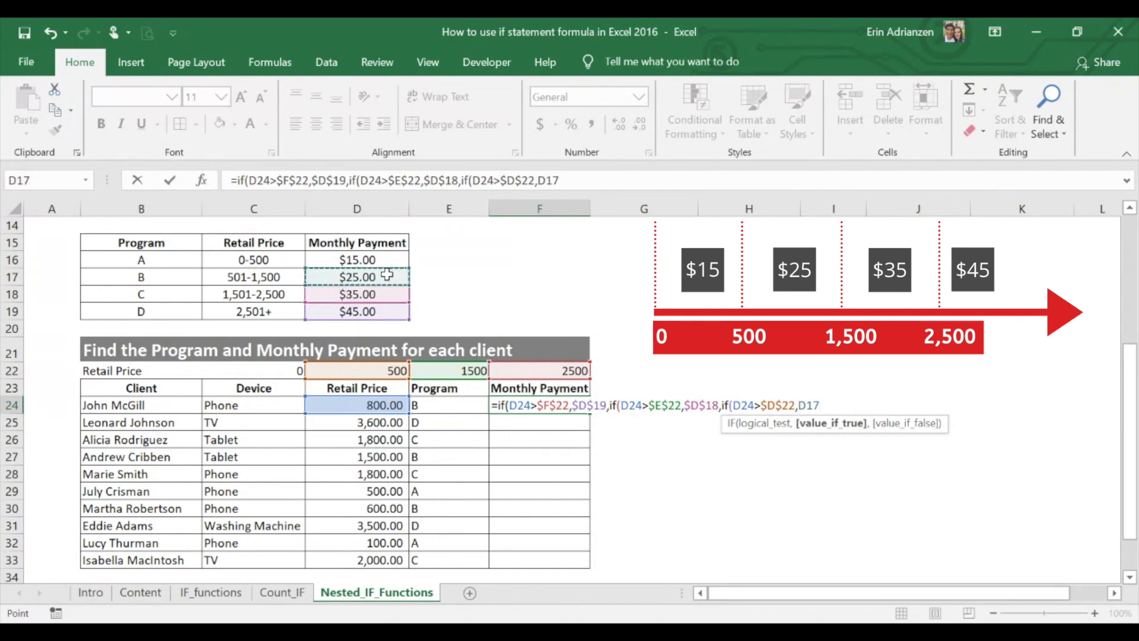
type(",")
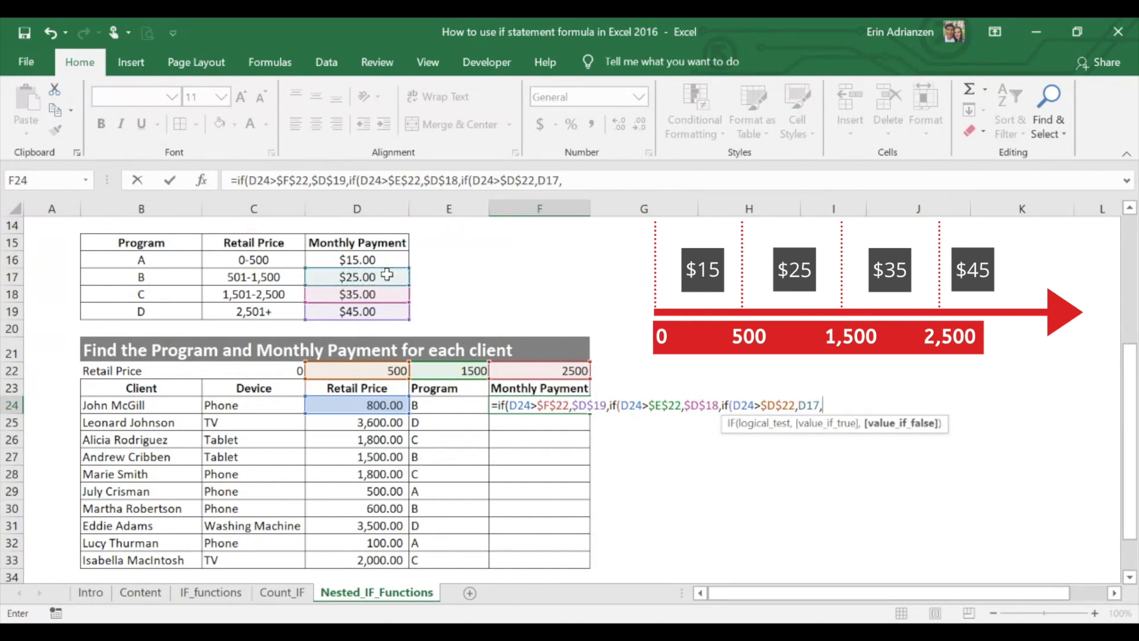
key("BackSpace")
key("F4")
type(",")
Step: Finish F24's formula with $D$16 as the final false value, close all three IFs and enter it
left_click(372, 259)
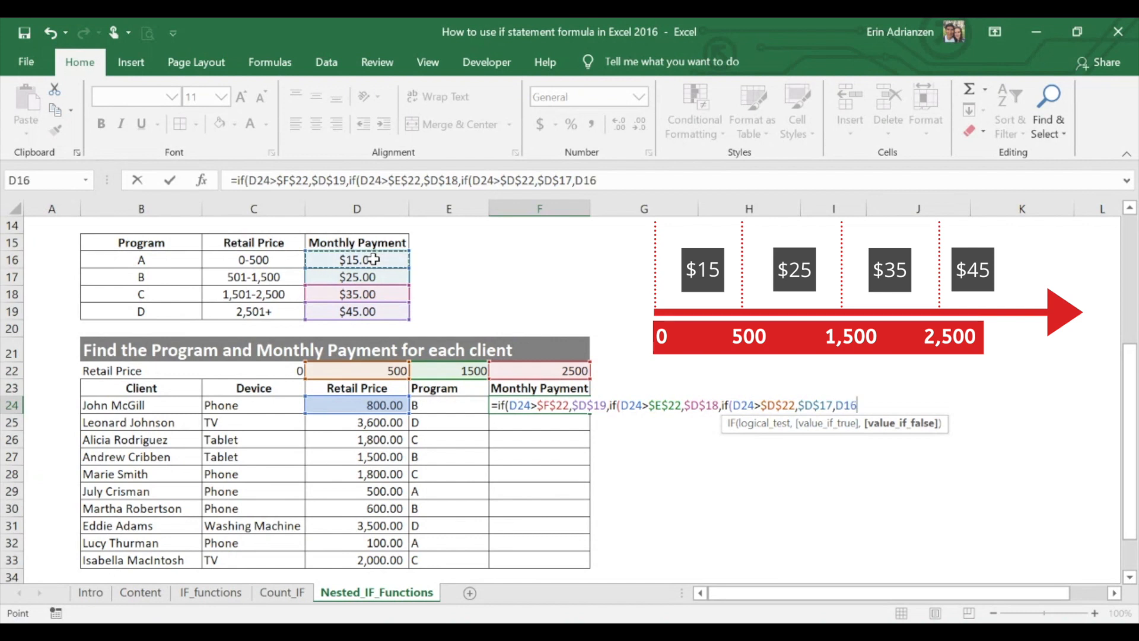
key("F4")
type(")))")
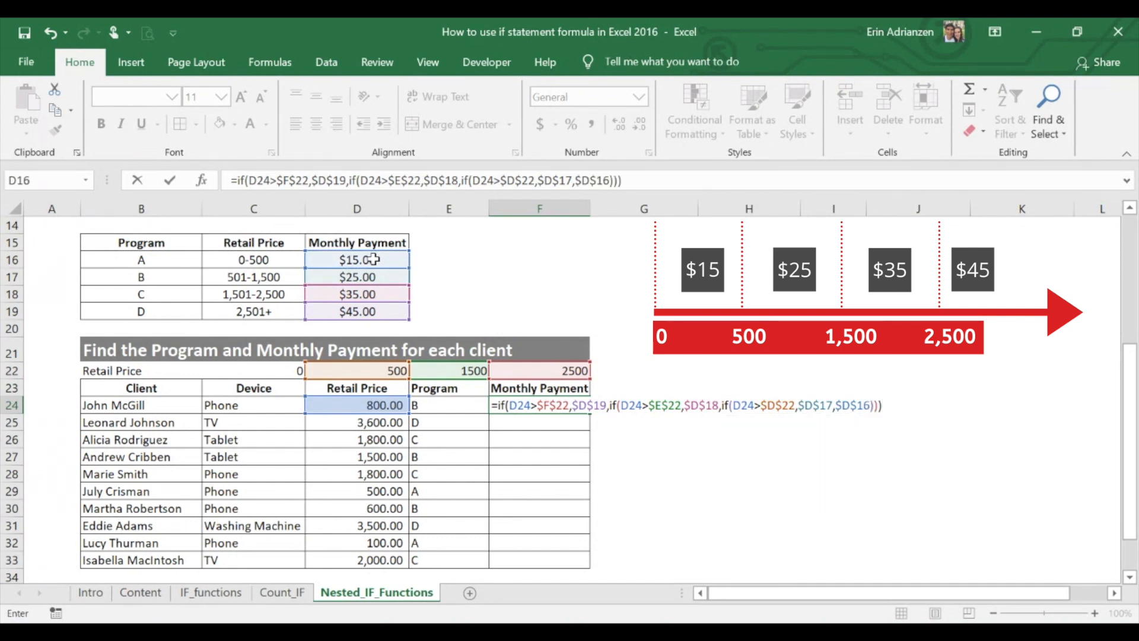
key("Return")
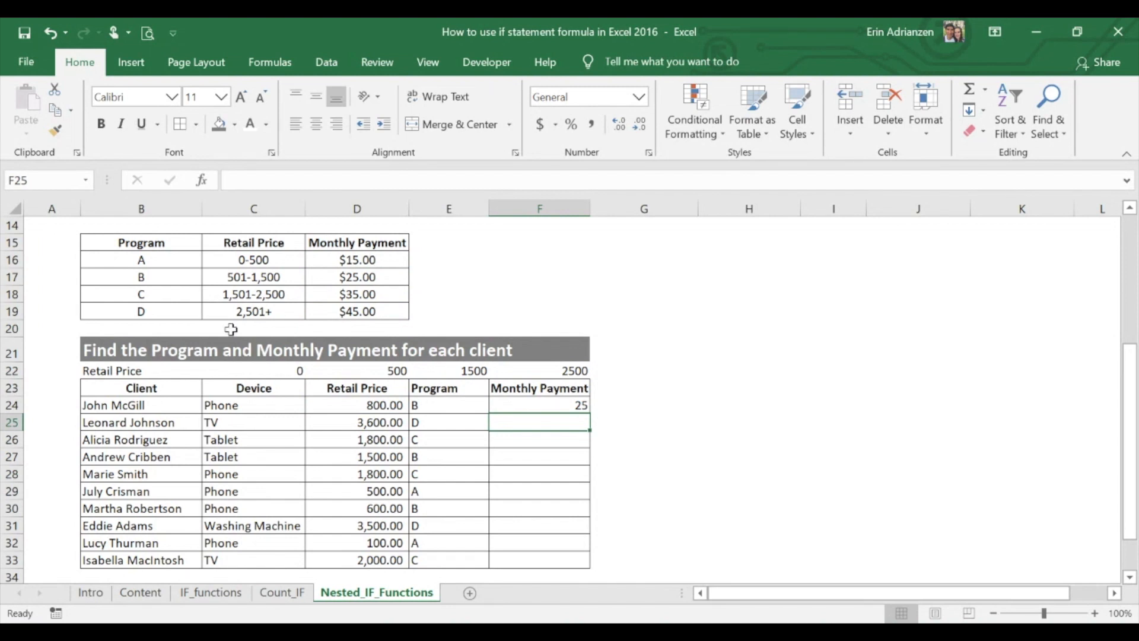
Step: Check Program B's payment in D17 and fill F24's Monthly Payment formula down through F33
left_click(358, 277)
left_click(580, 407)
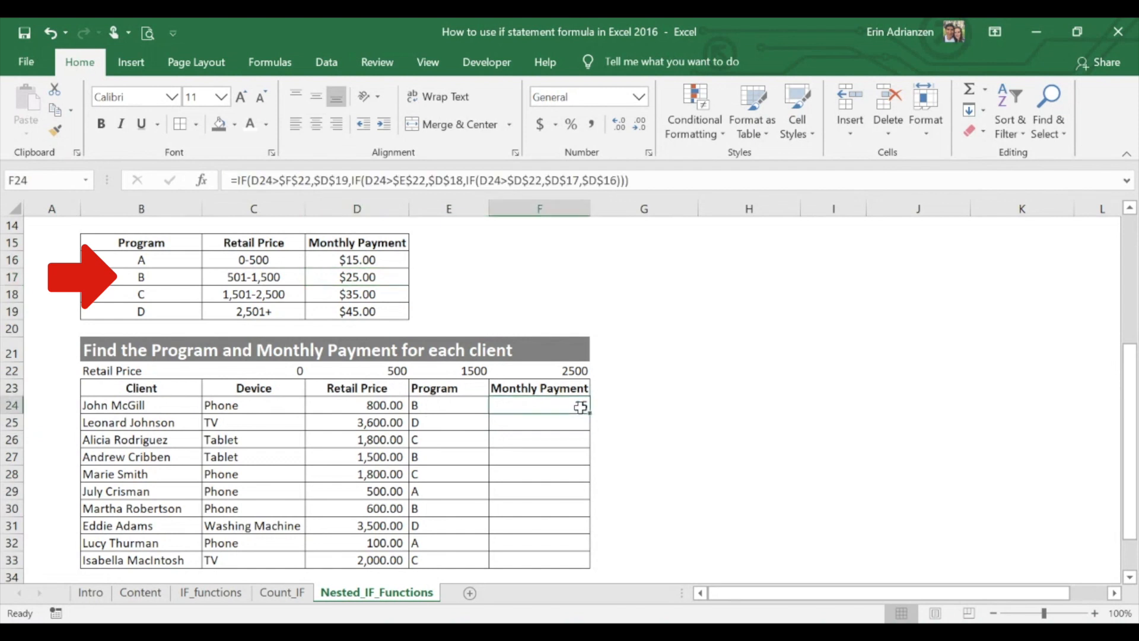
left_click_drag(591, 415, 590, 566)
Step: Check the last client's program and monthly payment in row 33 against the Program C row B18:C18
scroll(104, 503, "down", 1)
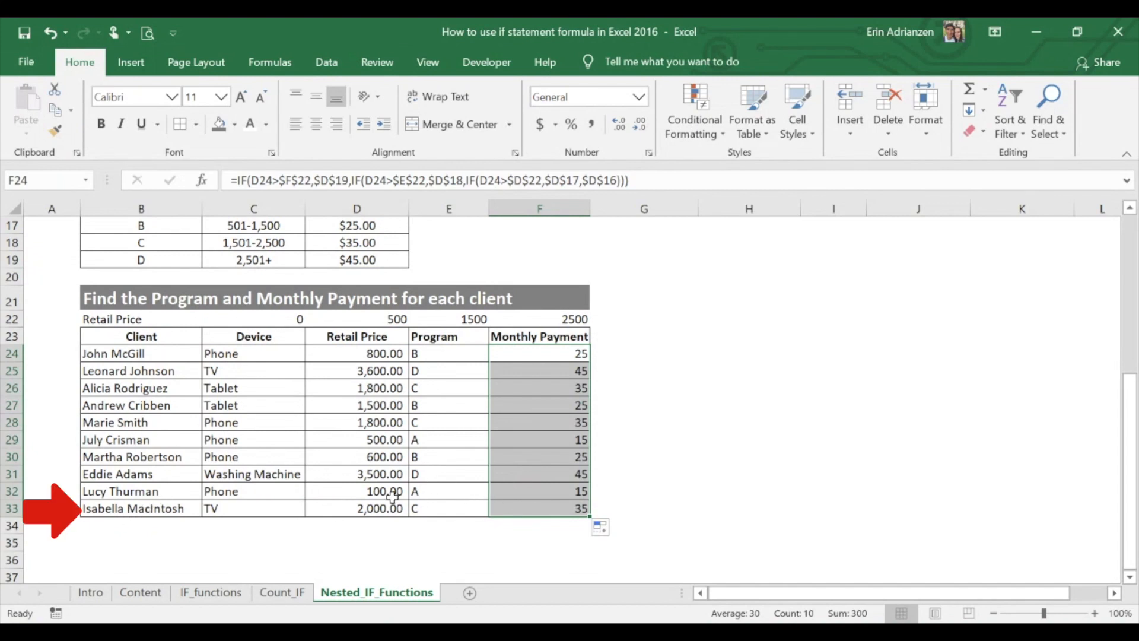
scroll(378, 378, "up", 1)
scroll(378, 378, "up", 1)
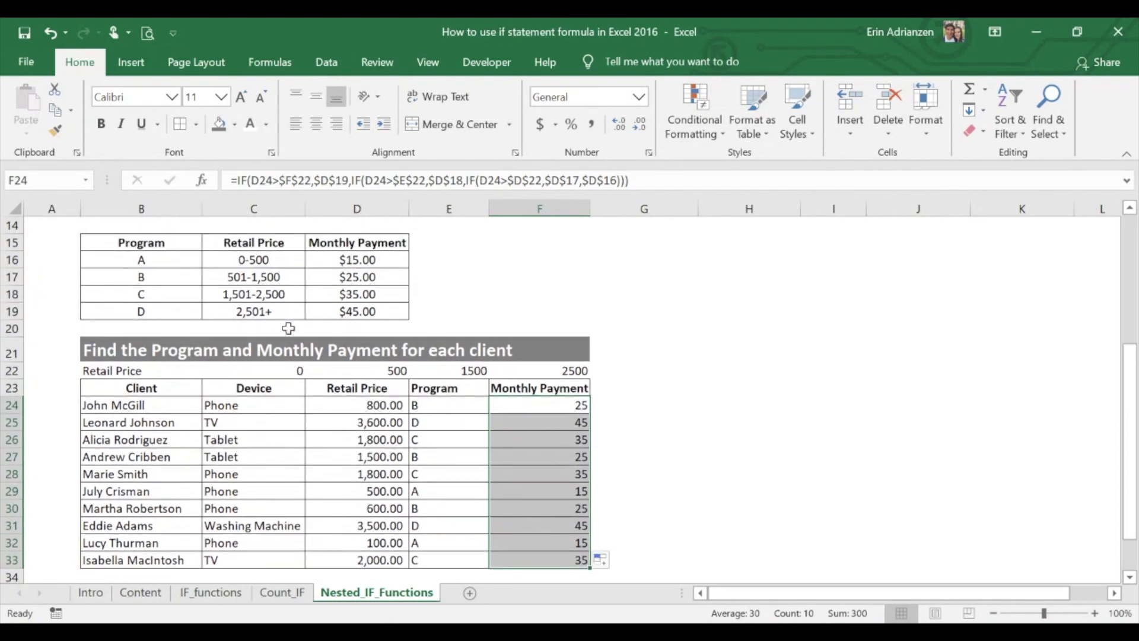
left_click_drag(160, 293, 239, 302)
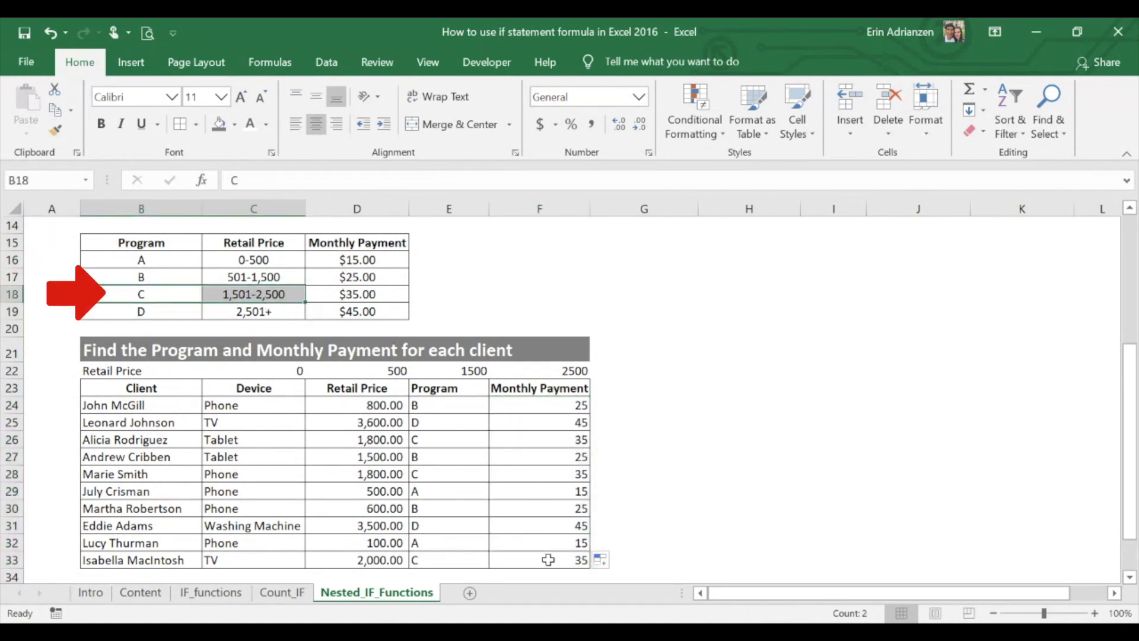
left_click(549, 564)
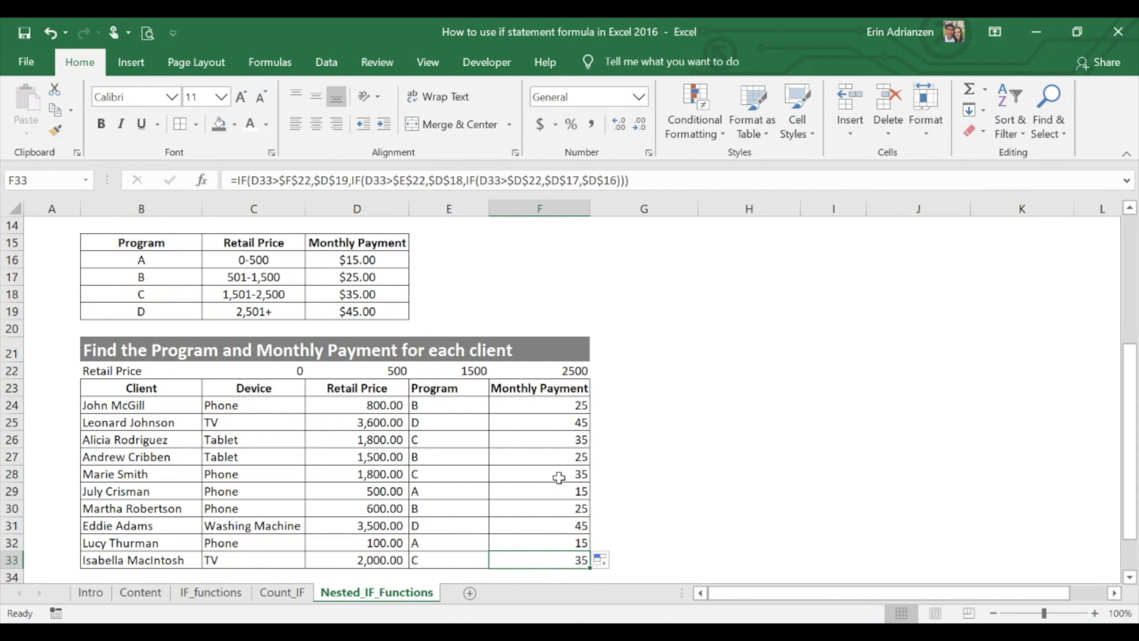
scroll(564, 407, "up", 1)
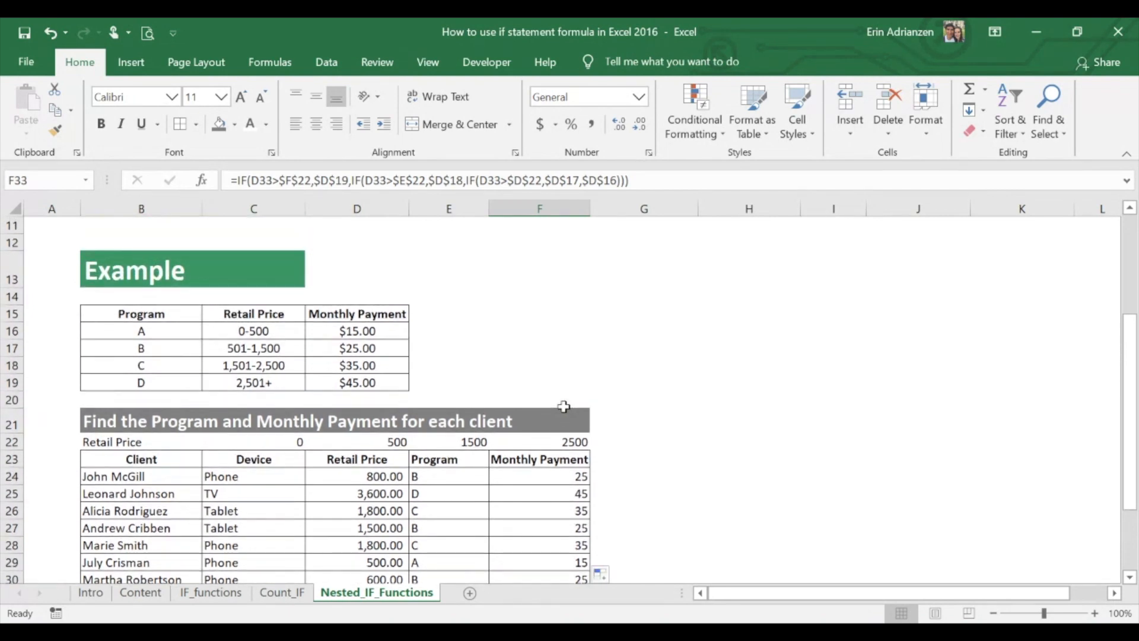
scroll(564, 406, "down", 1)
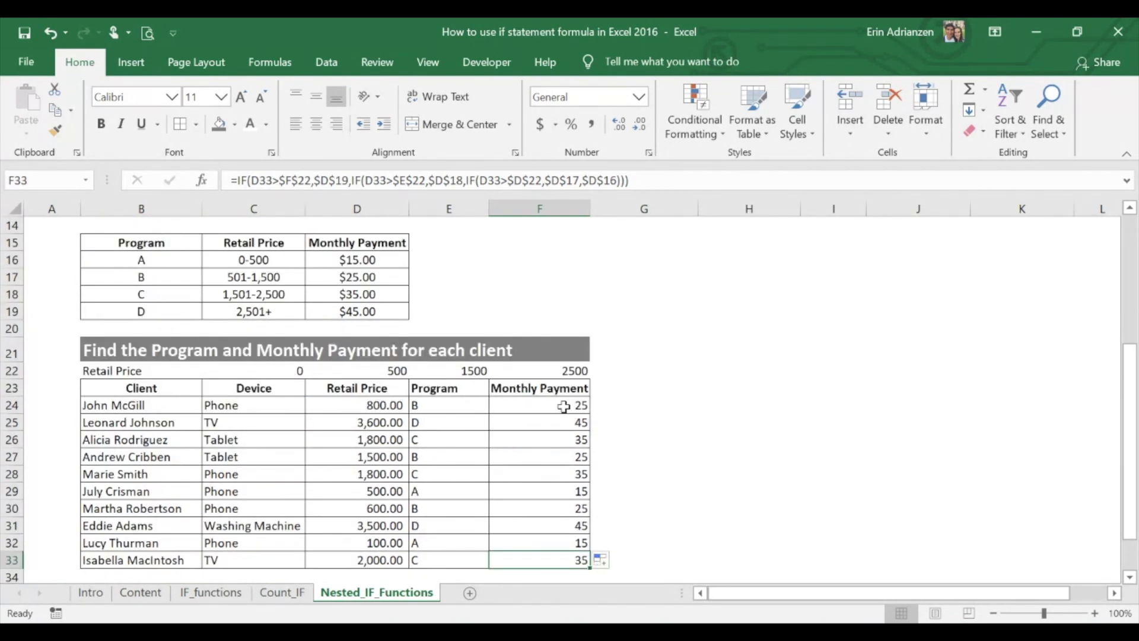